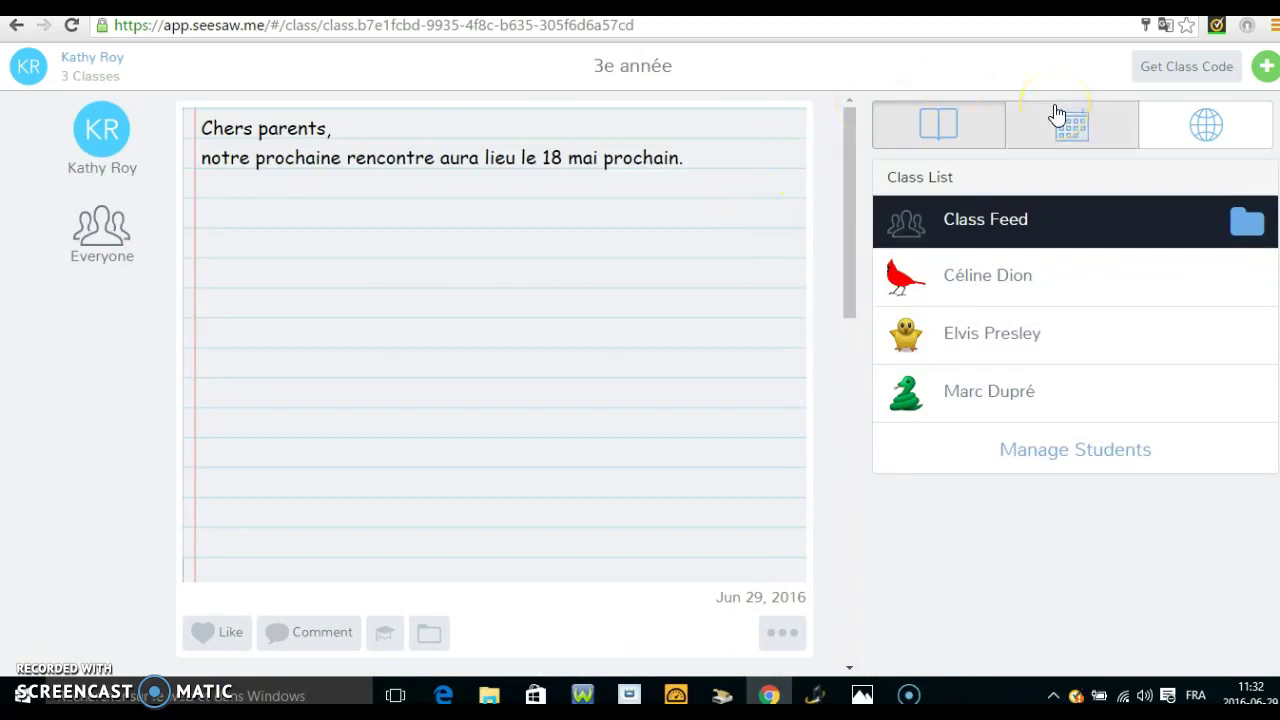
mouse_move(845, 190)
left_mouse_down()
mouse_move(877, 355)
mouse_move(847, 357)
mouse_move(855, 540)
left_mouse_up()
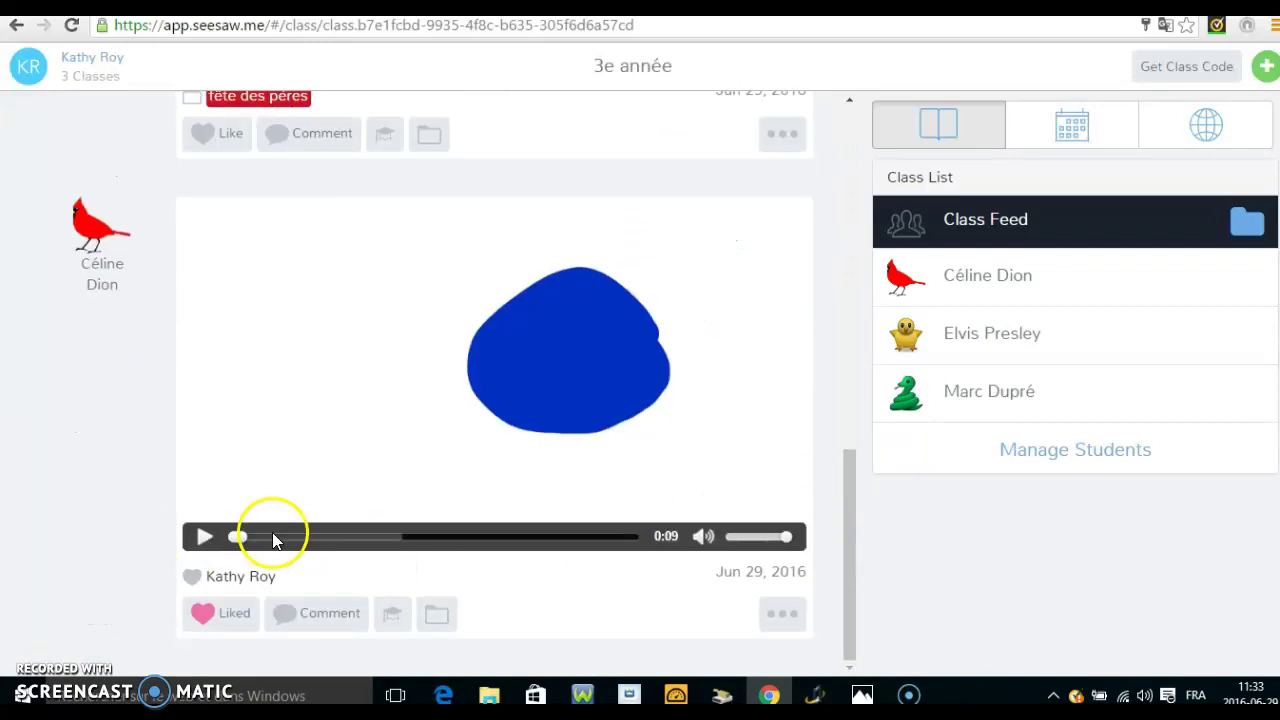
left_click(536, 480)
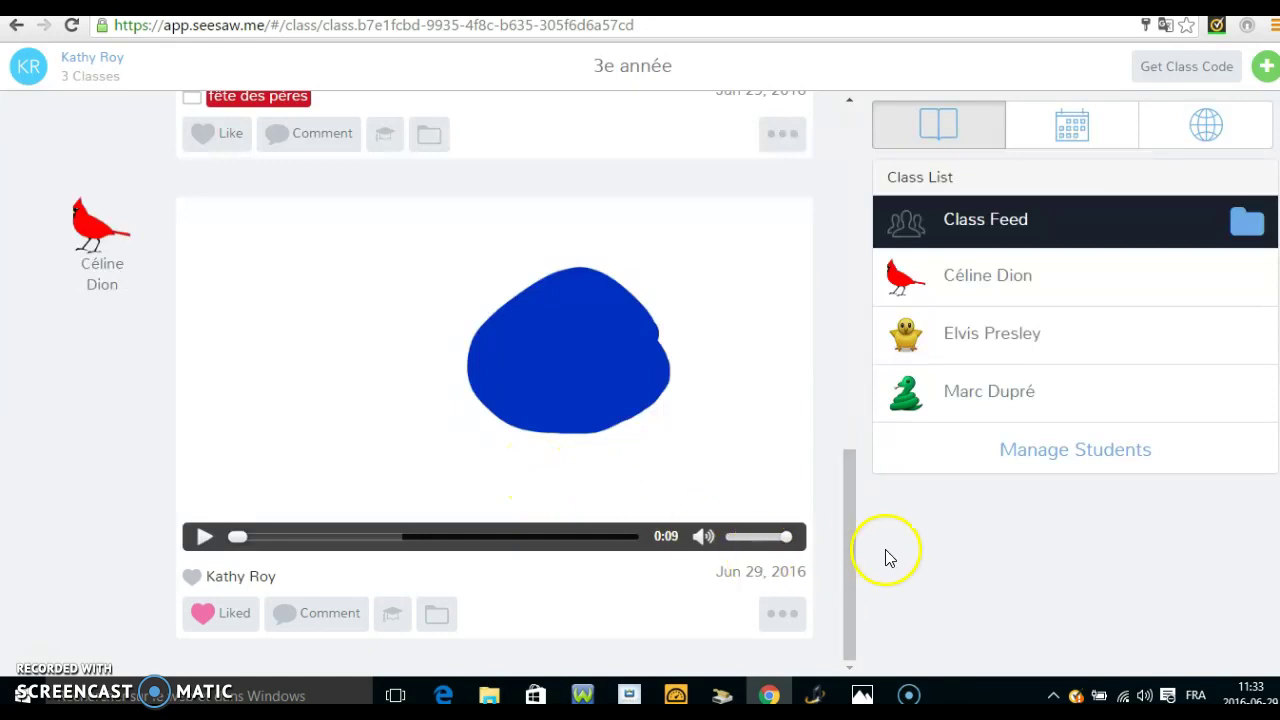
left_click_drag(849, 534, 817, 170)
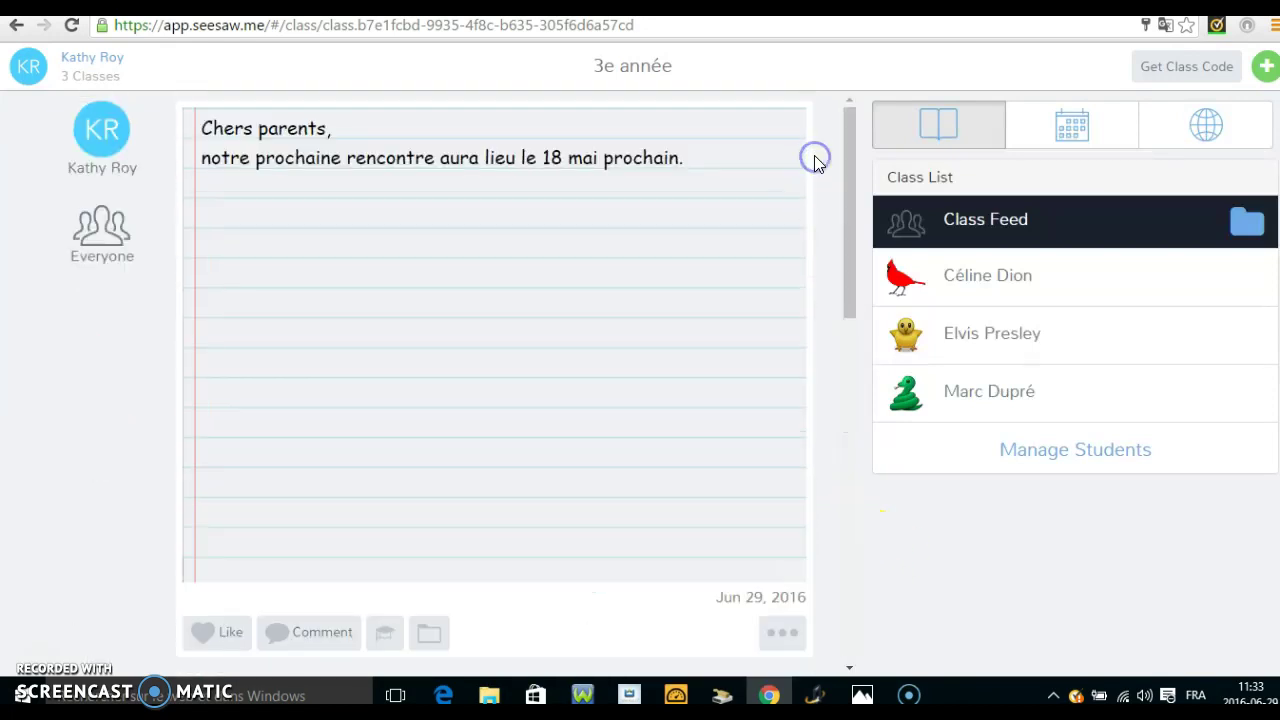
left_click(1219, 145)
left_click(1268, 68)
- In a new browser tab, search the web for "pepitbe" and open the Pepit educational exercises site
key("ctrl+t")
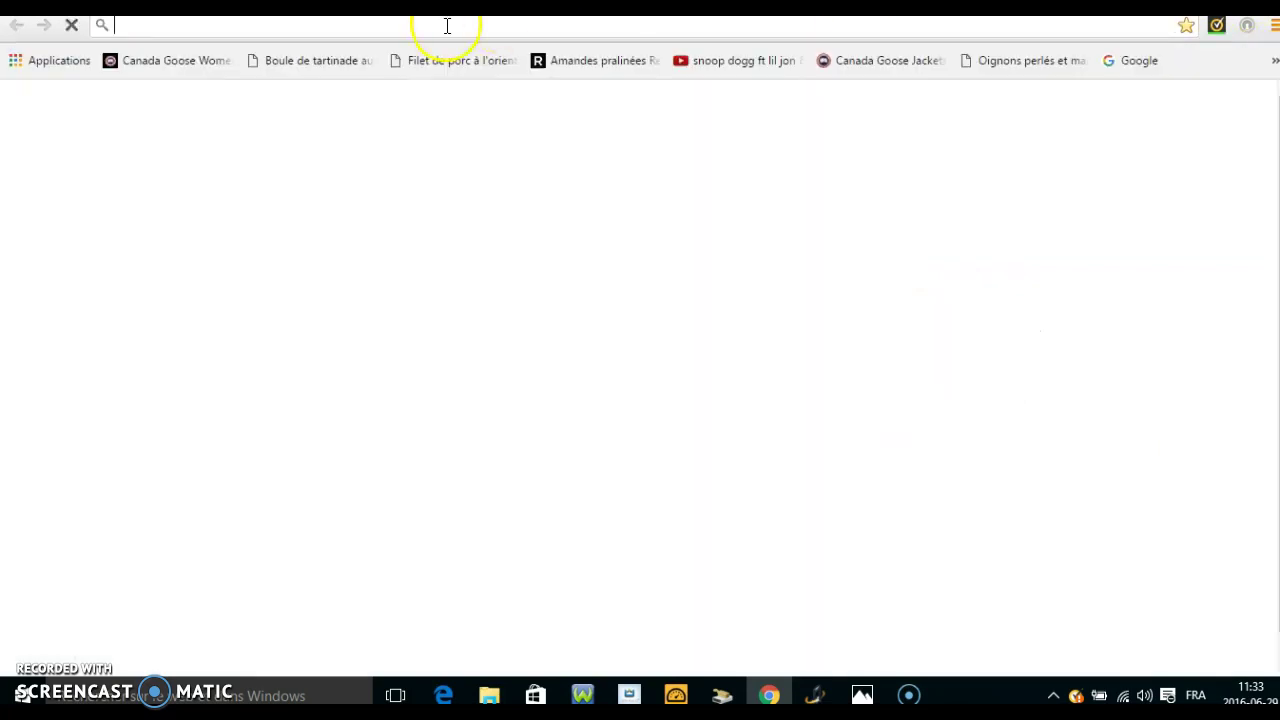
left_click(446, 28)
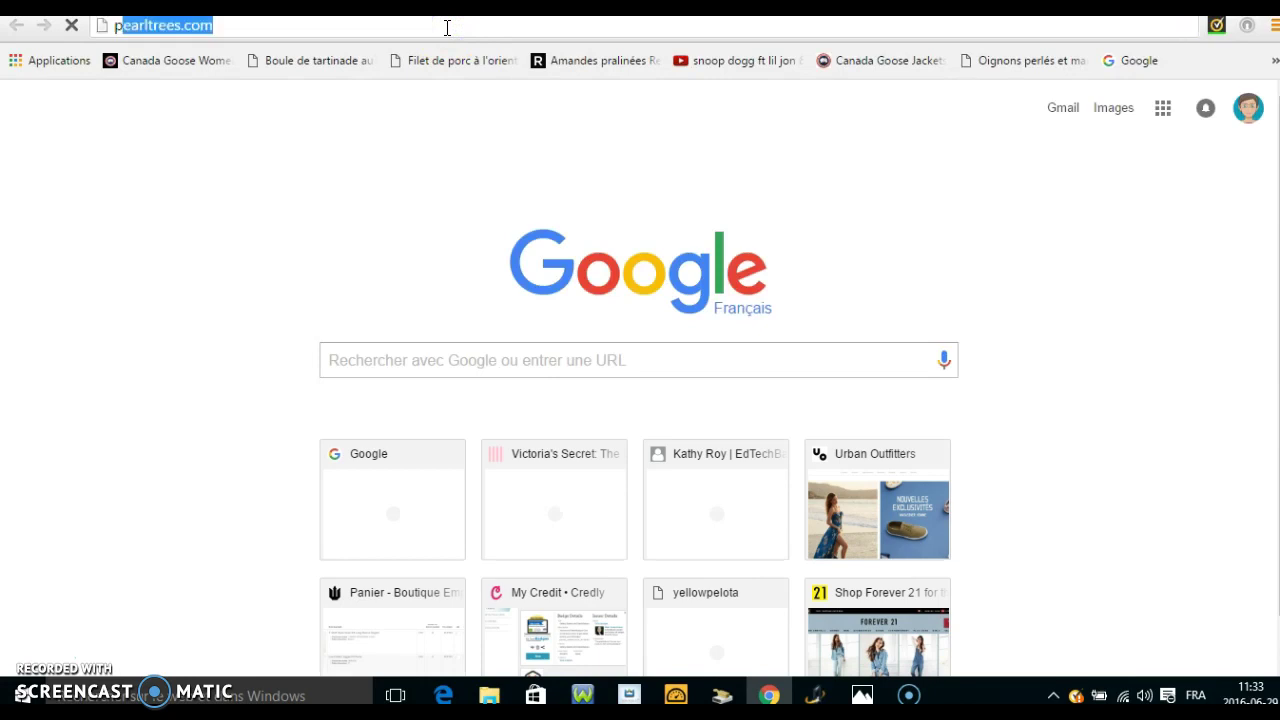
type("pepi")
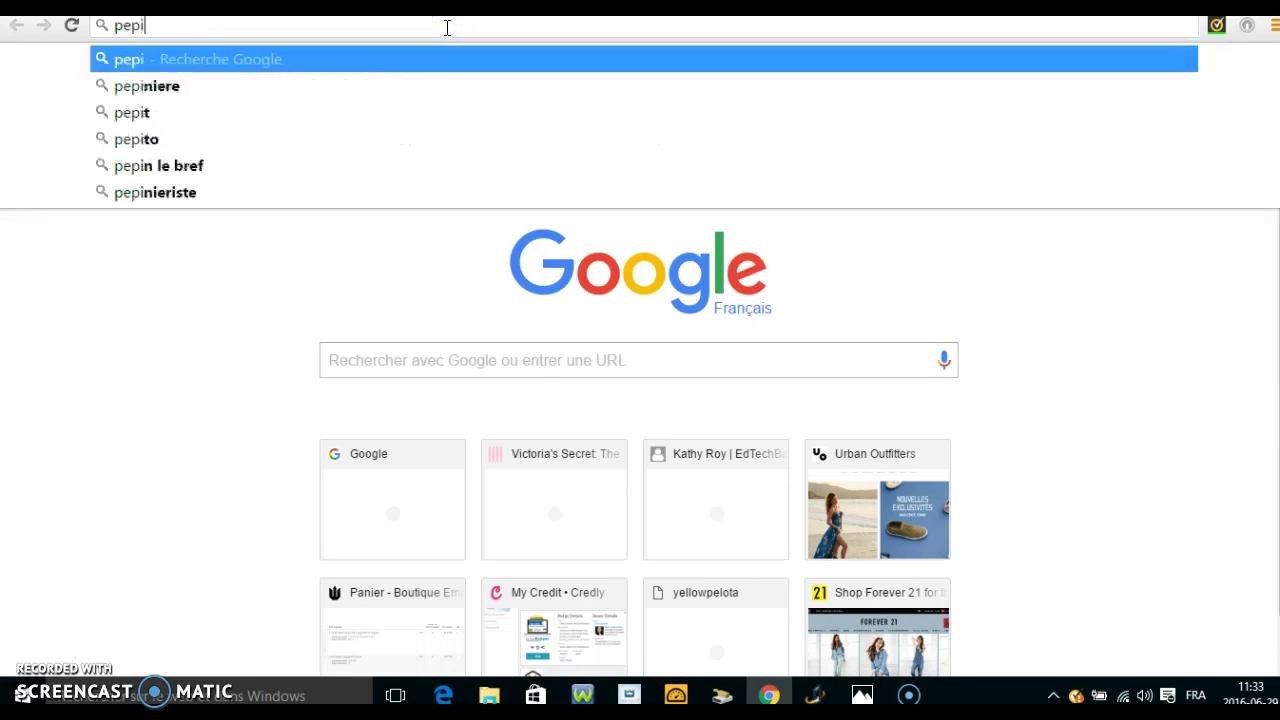
type("tbe")
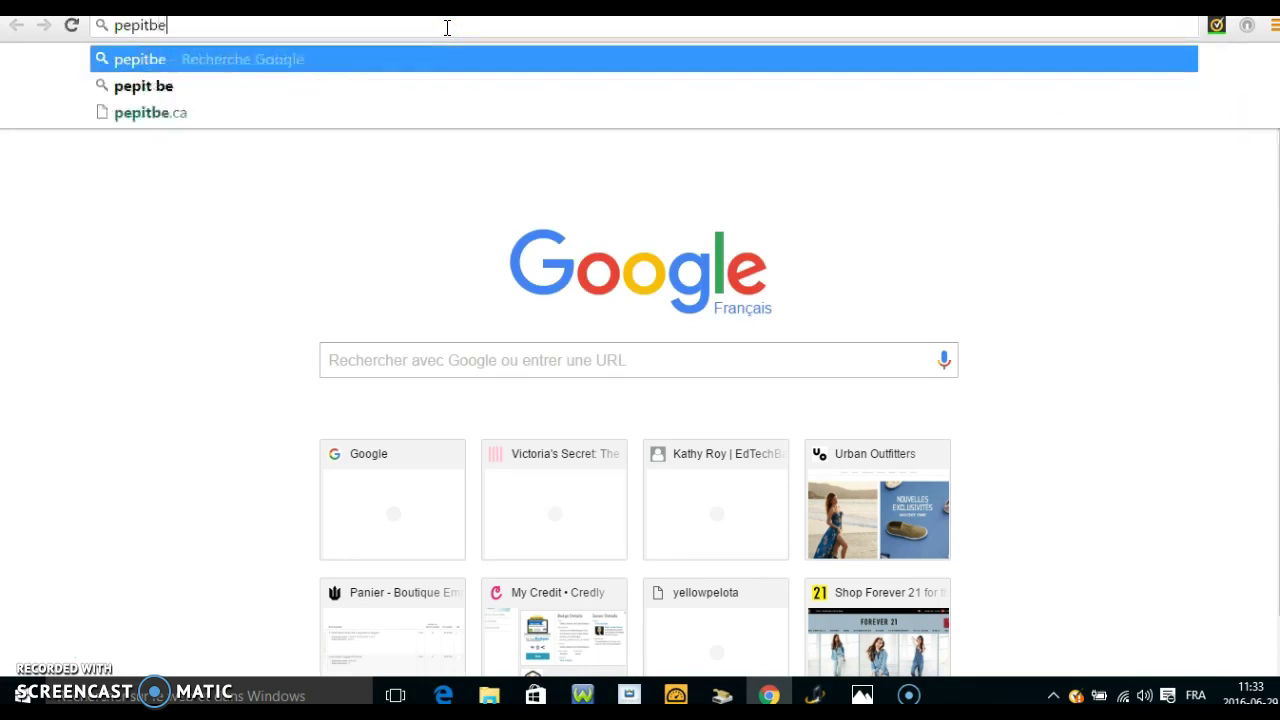
key("Return")
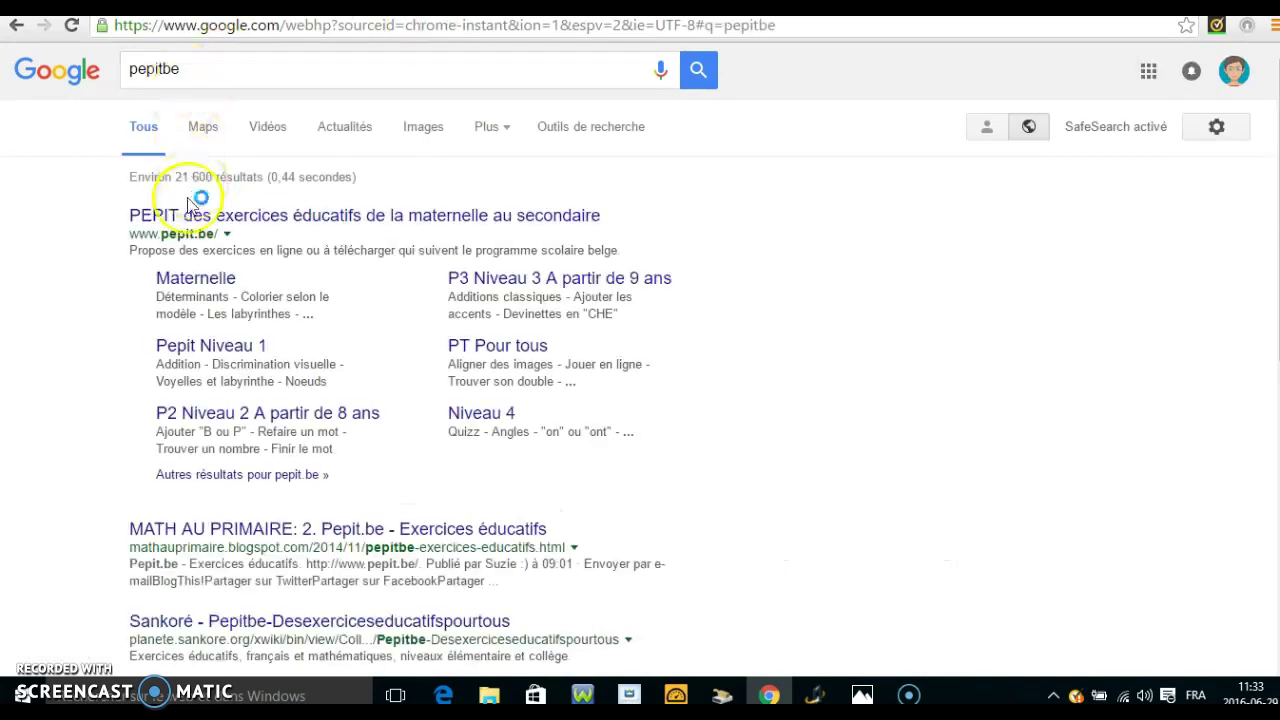
left_click(178, 222)
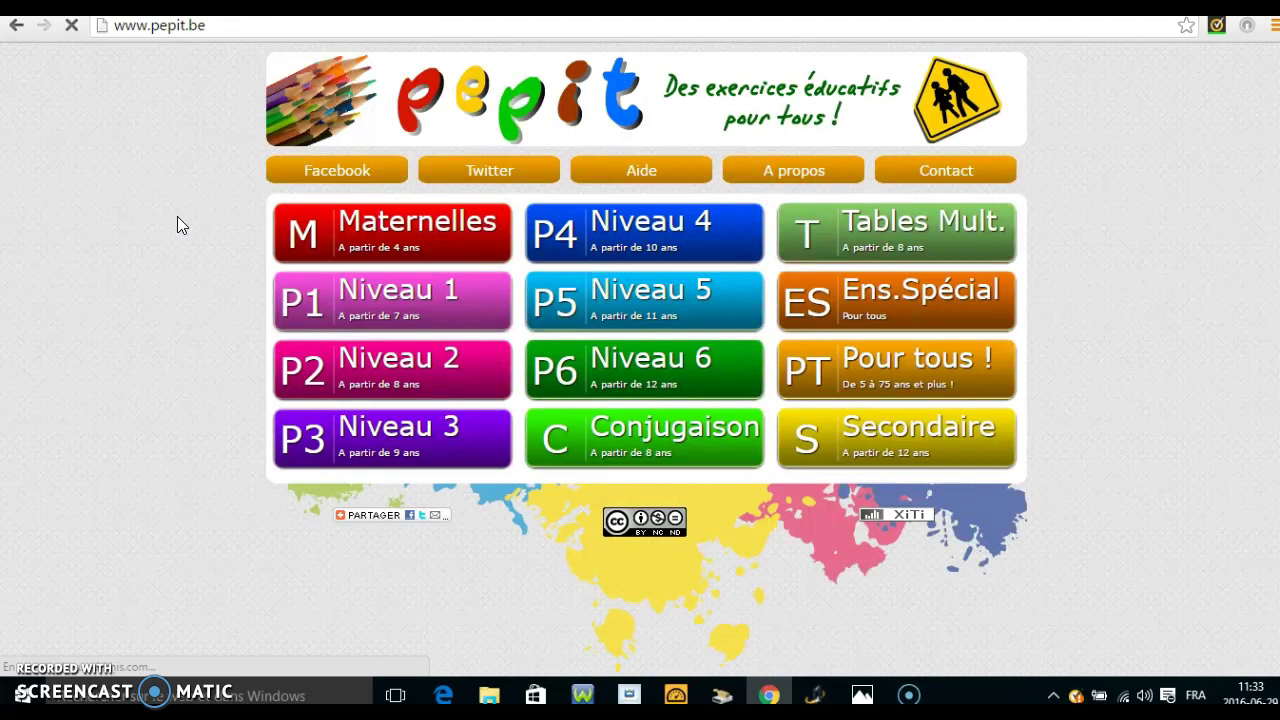
- Open the Niveau 3 exercise list on Pepit and copy the page's web address
left_click(366, 428)
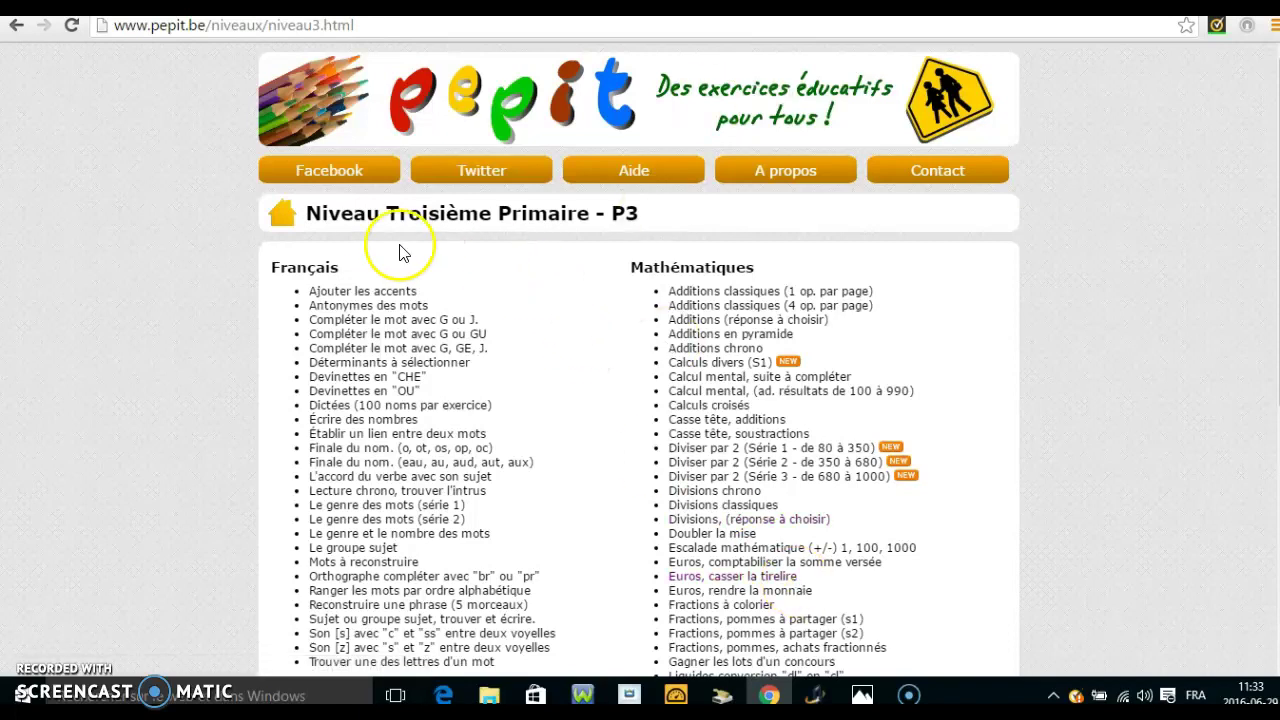
left_click(323, 26)
key("ctrl+c")
right_click(324, 26)
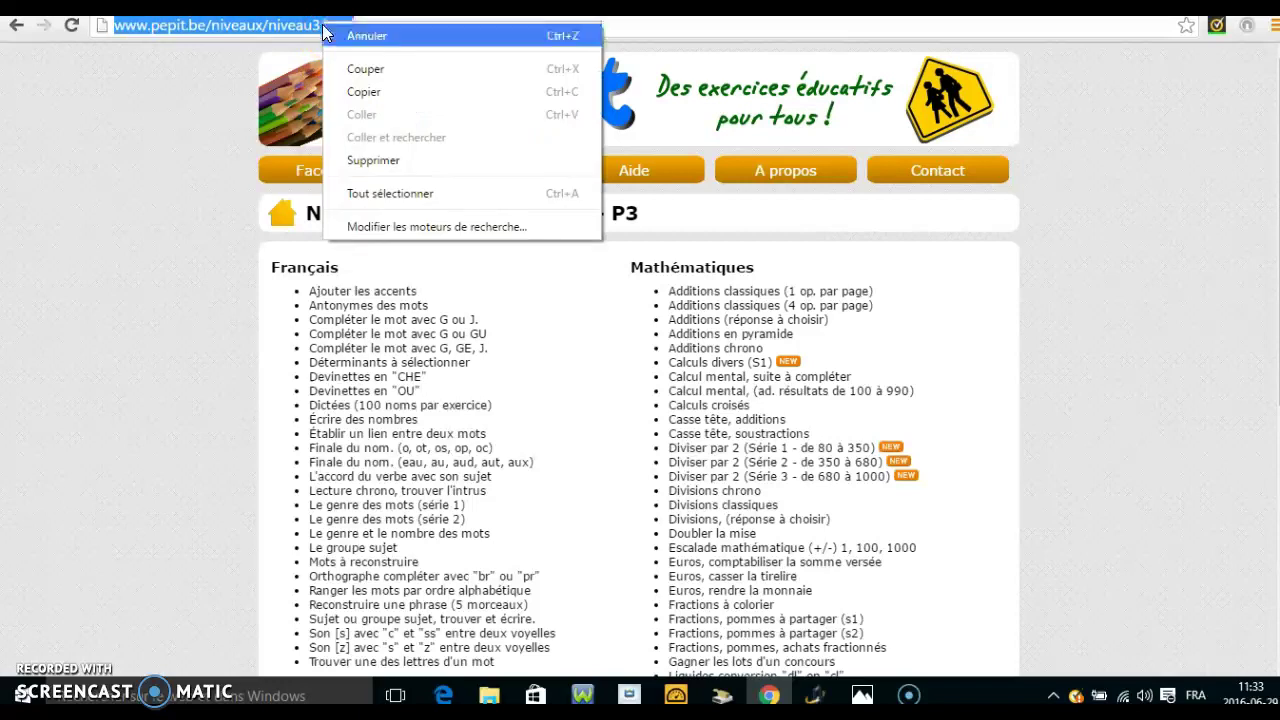
left_click(341, 88)
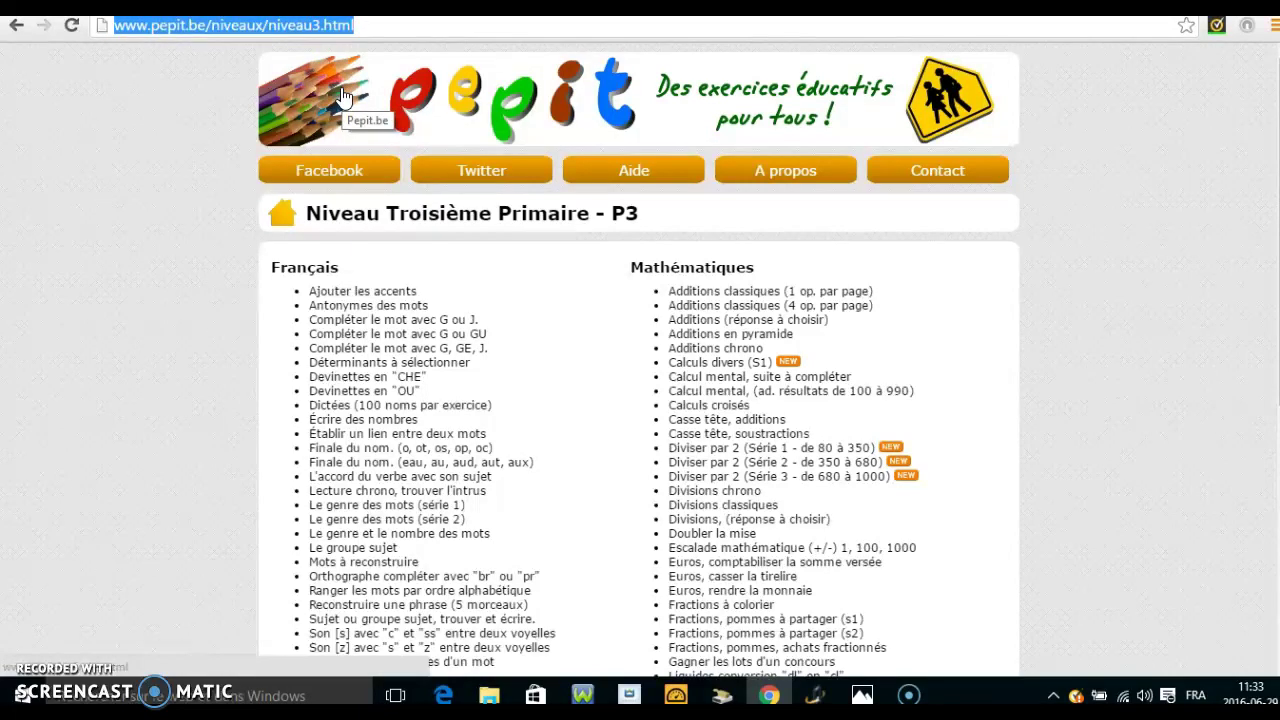
key("ctrl+Tab")
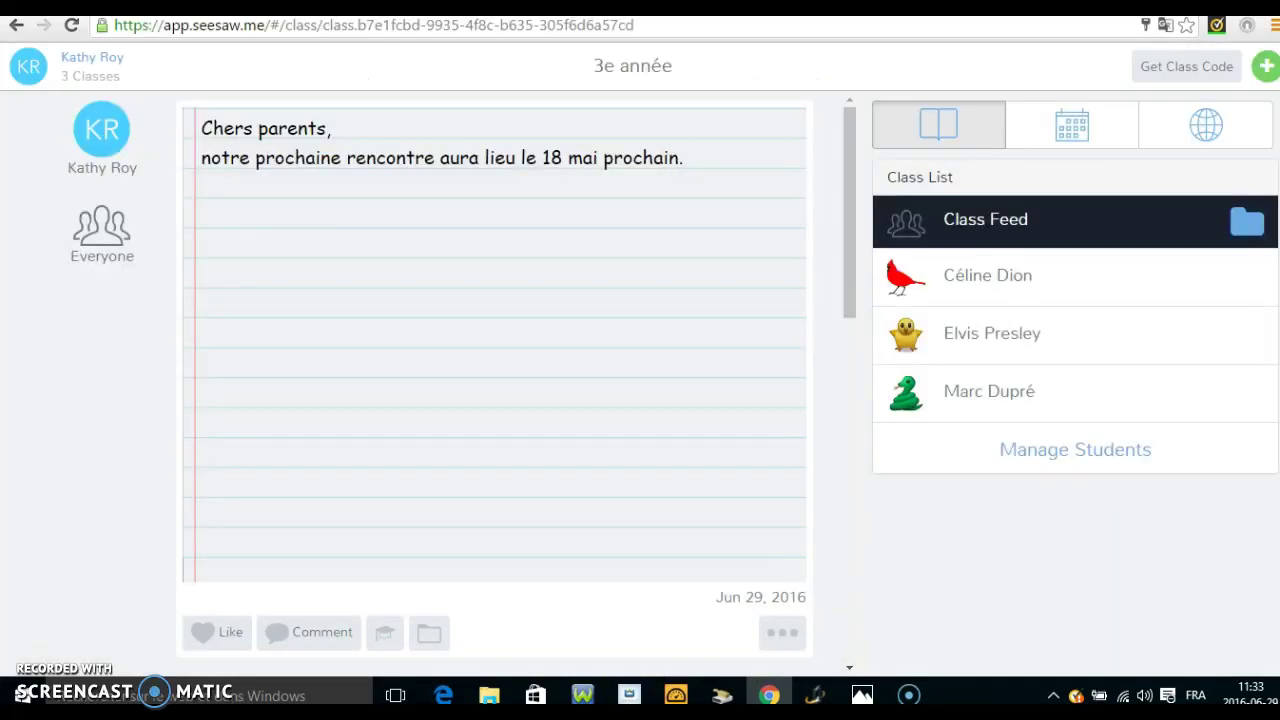
left_click(1265, 70)
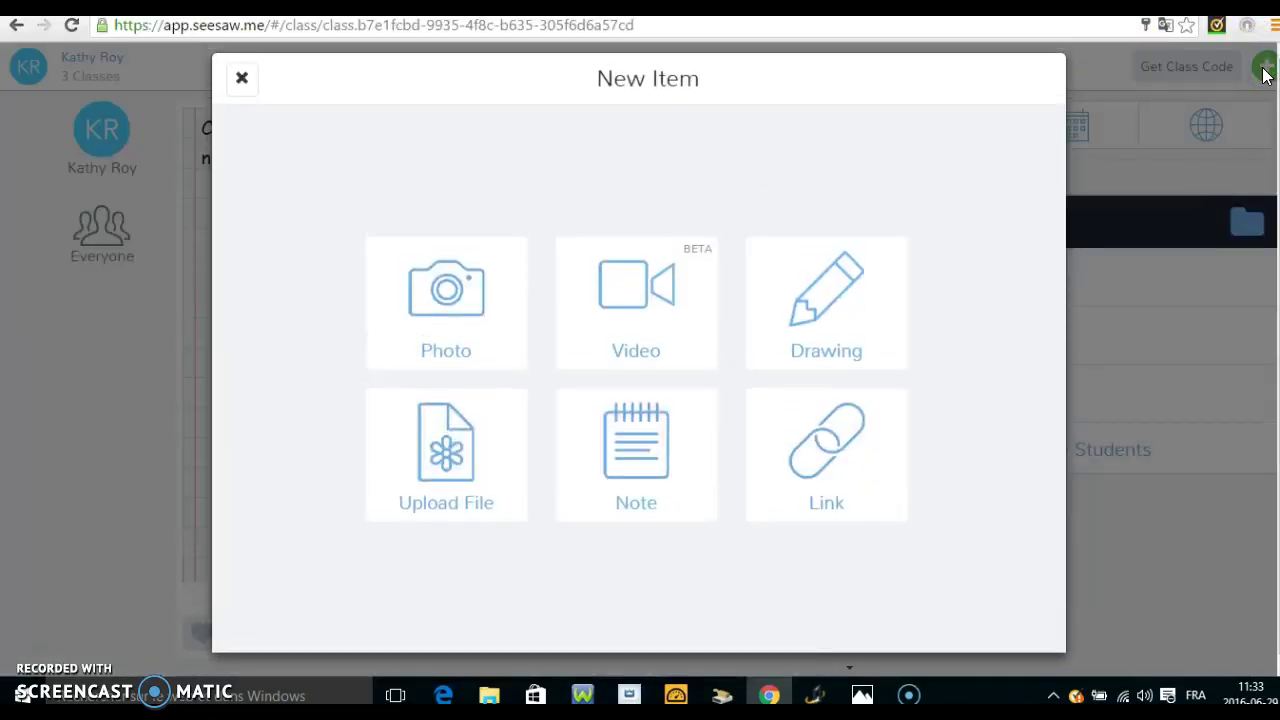
left_click(839, 450)
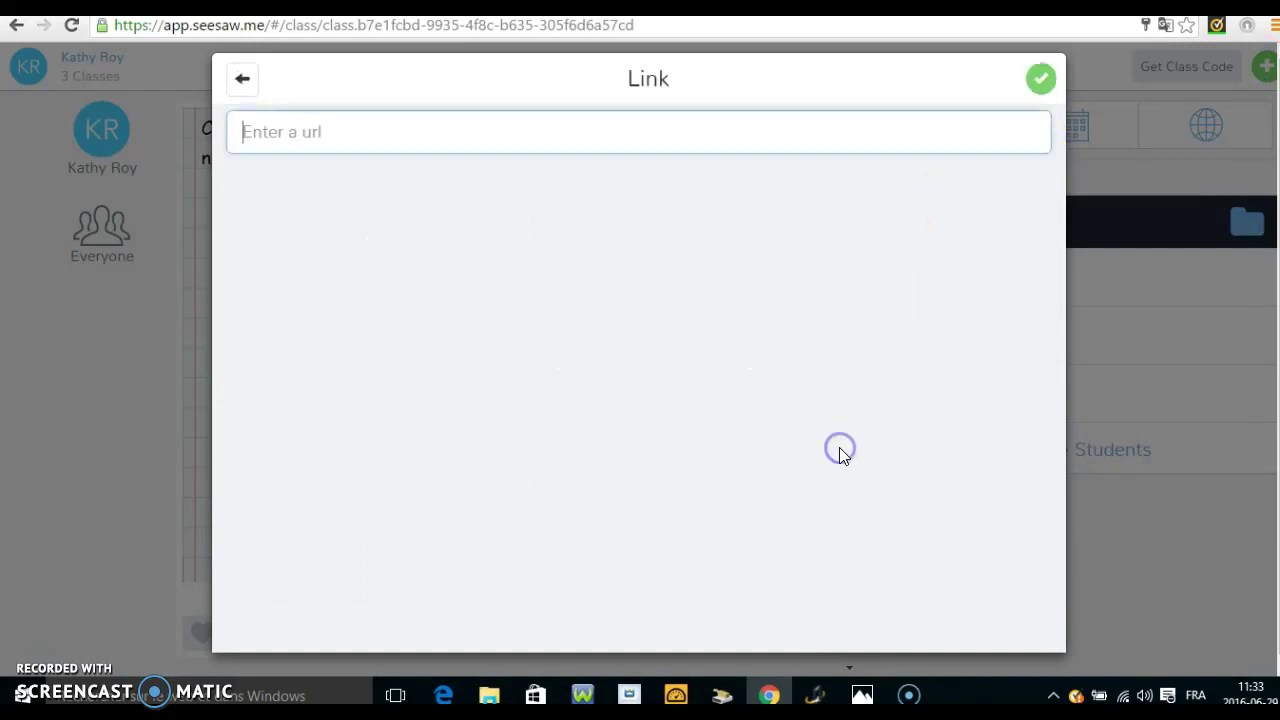
left_click(316, 132)
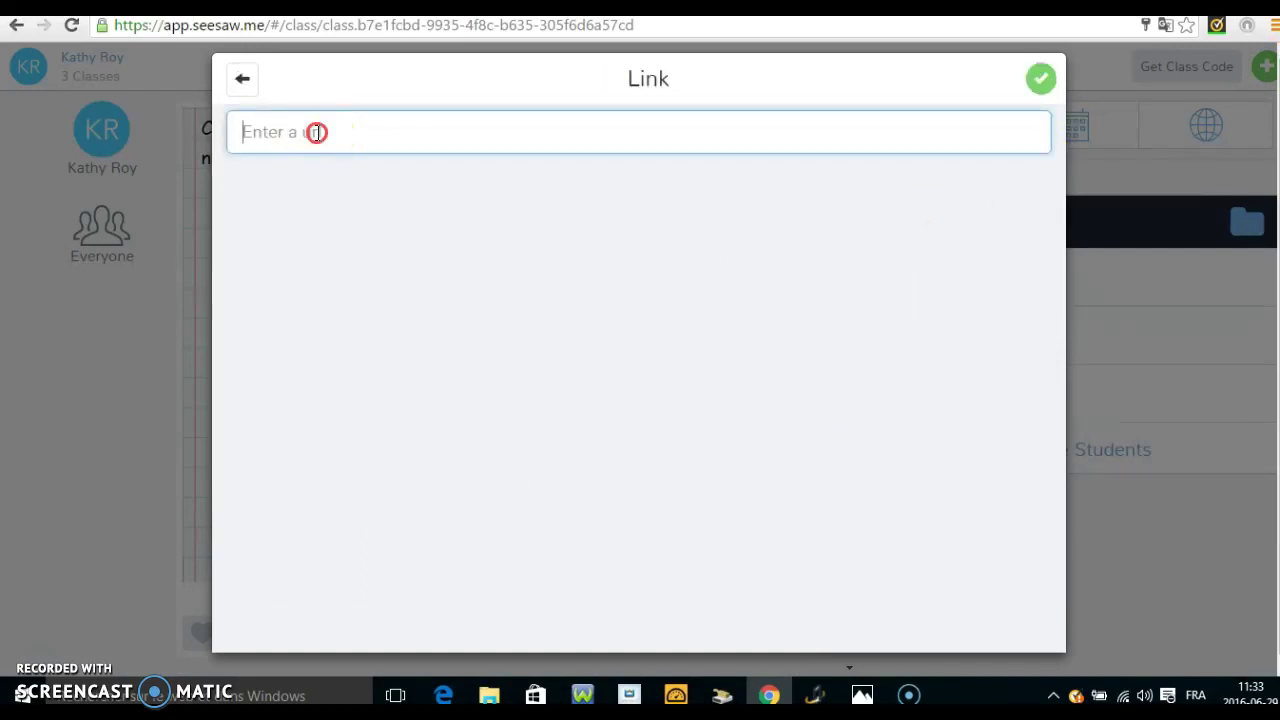
right_click(316, 132)
left_click(370, 249)
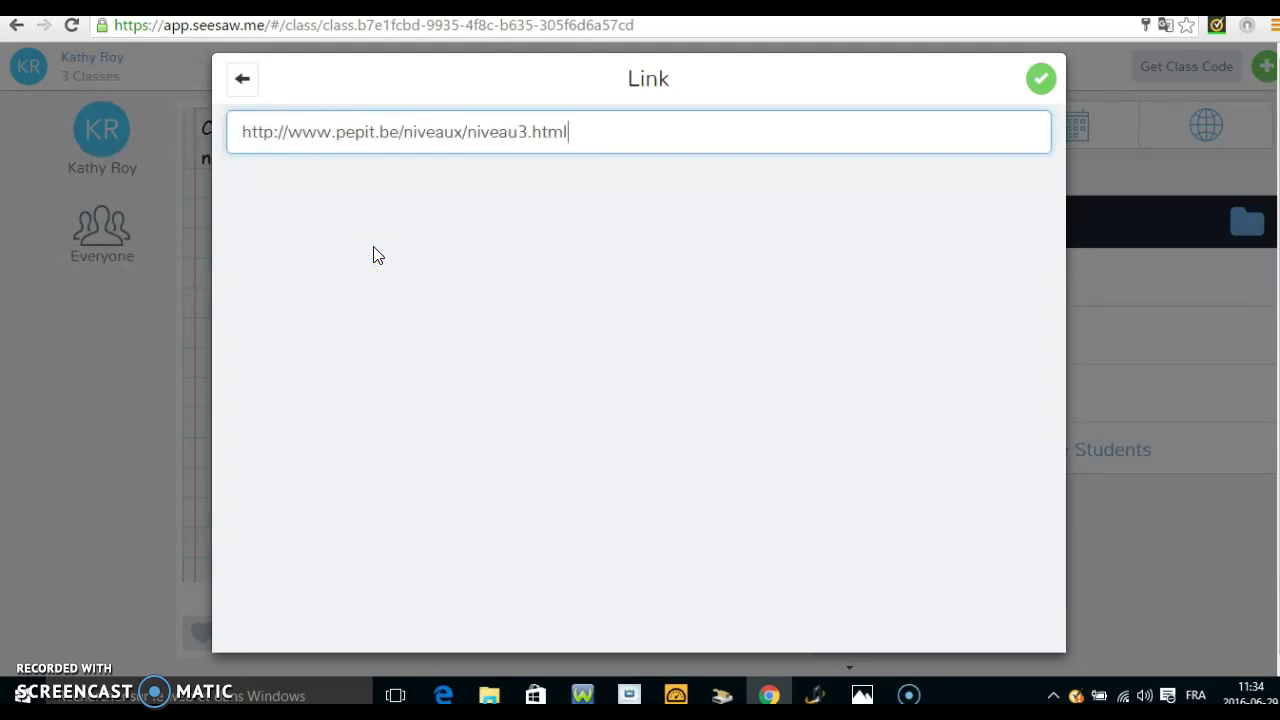
left_click(1005, 84)
left_click(1039, 82)
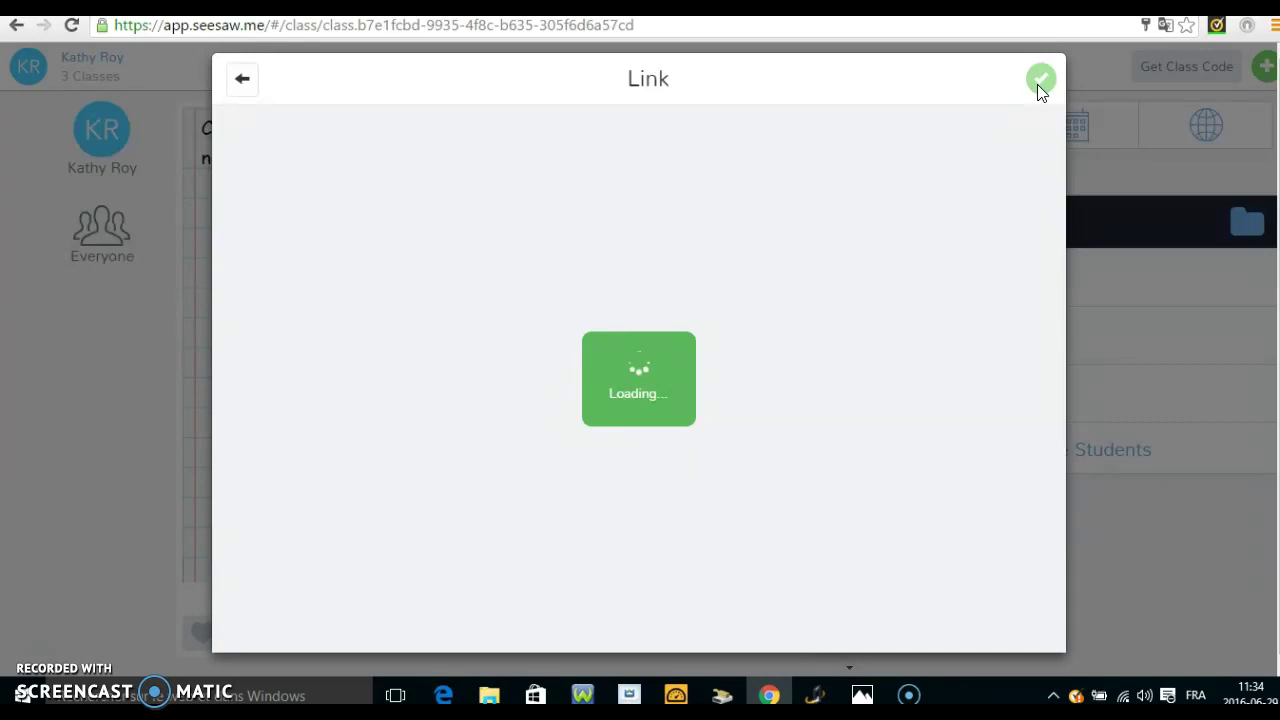
left_click(1038, 84)
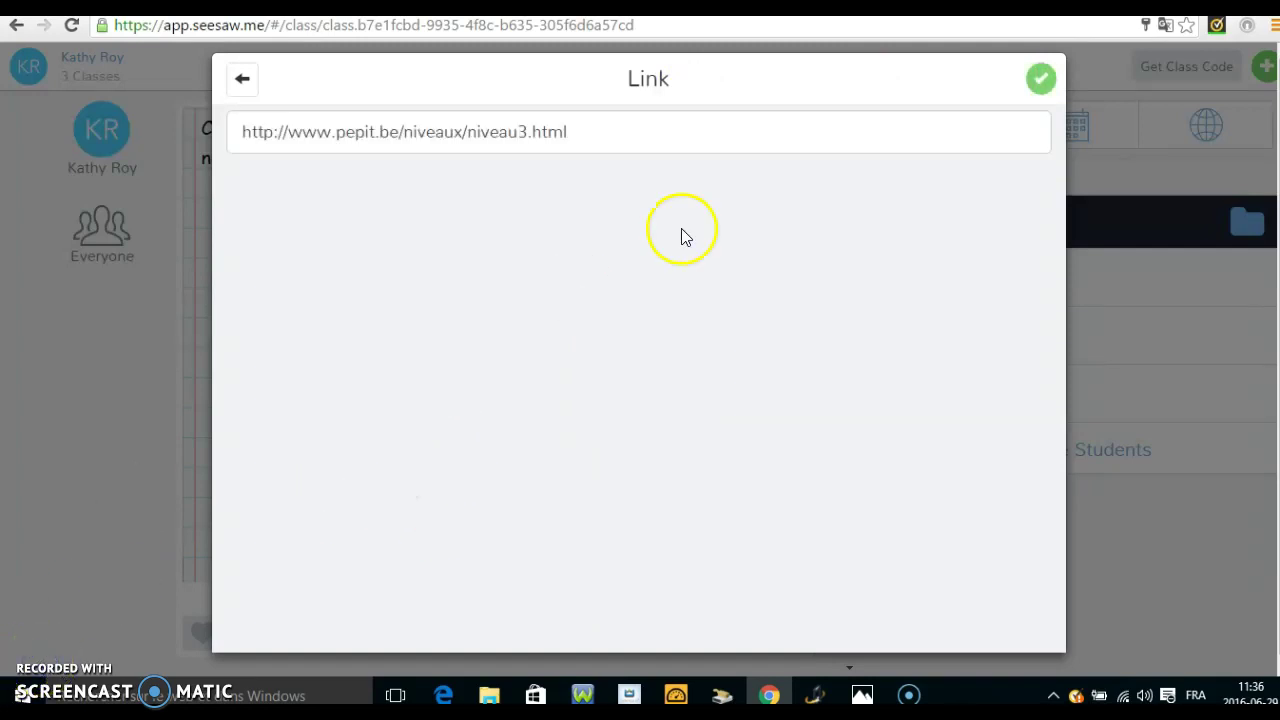
left_click(1038, 84)
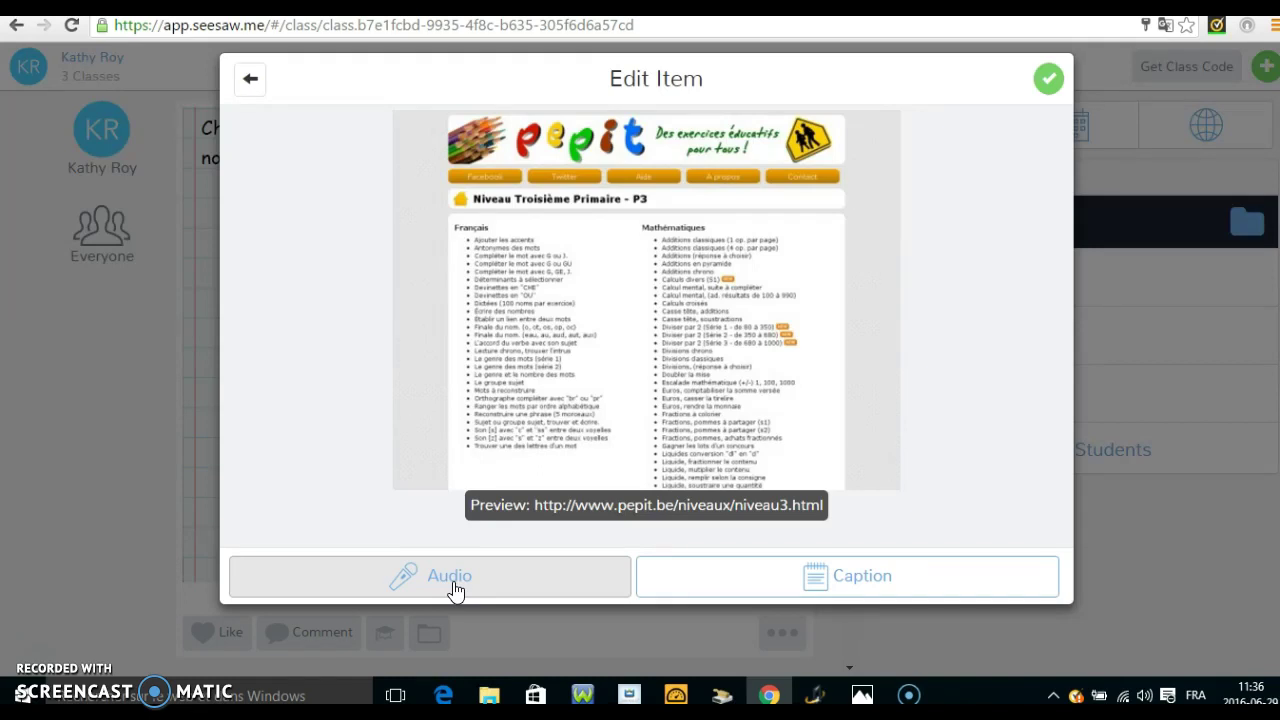
left_click(252, 82)
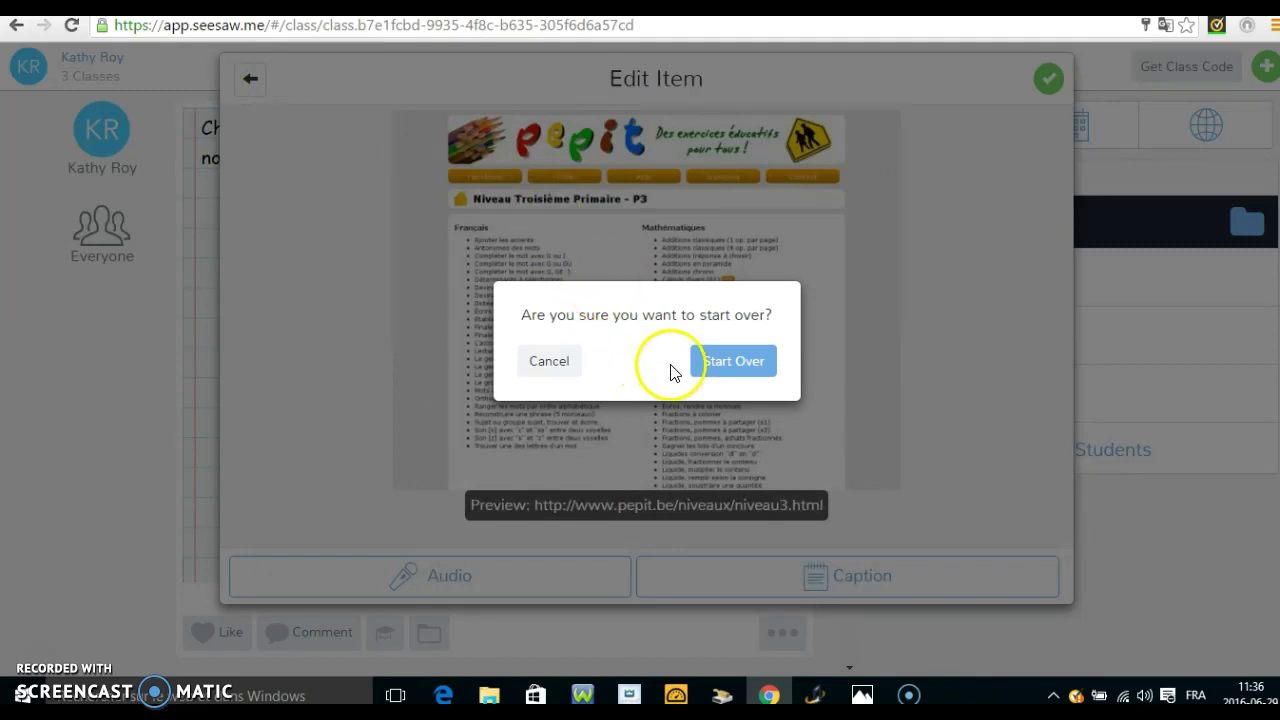
left_click(532, 364)
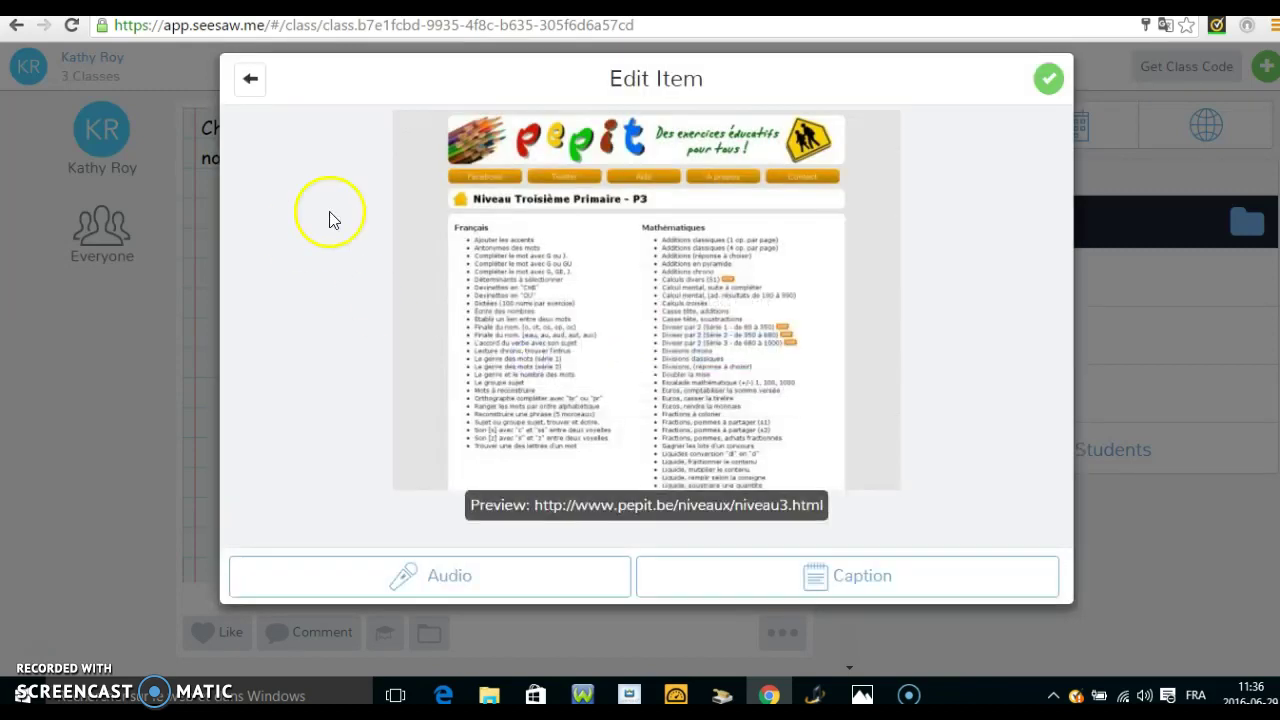
- Accept the link preview and post the item to Everyone in the class without choosing a folder
left_click(1048, 79)
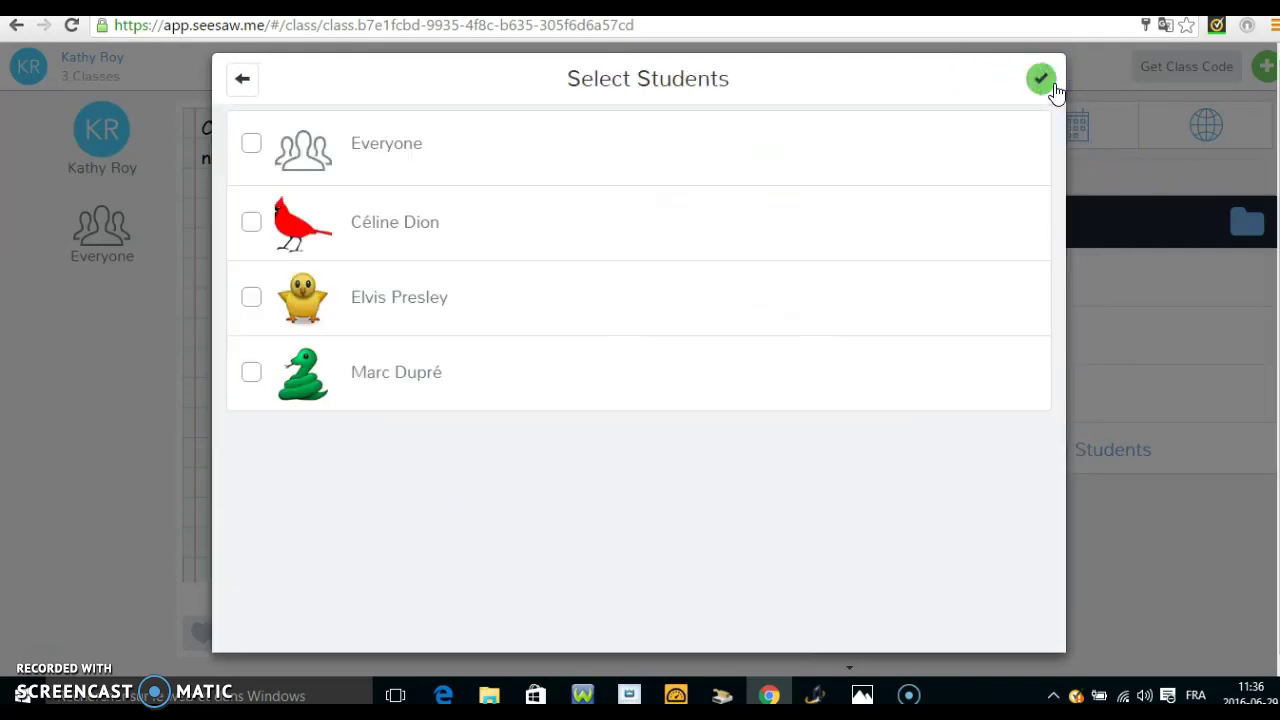
left_click(252, 146)
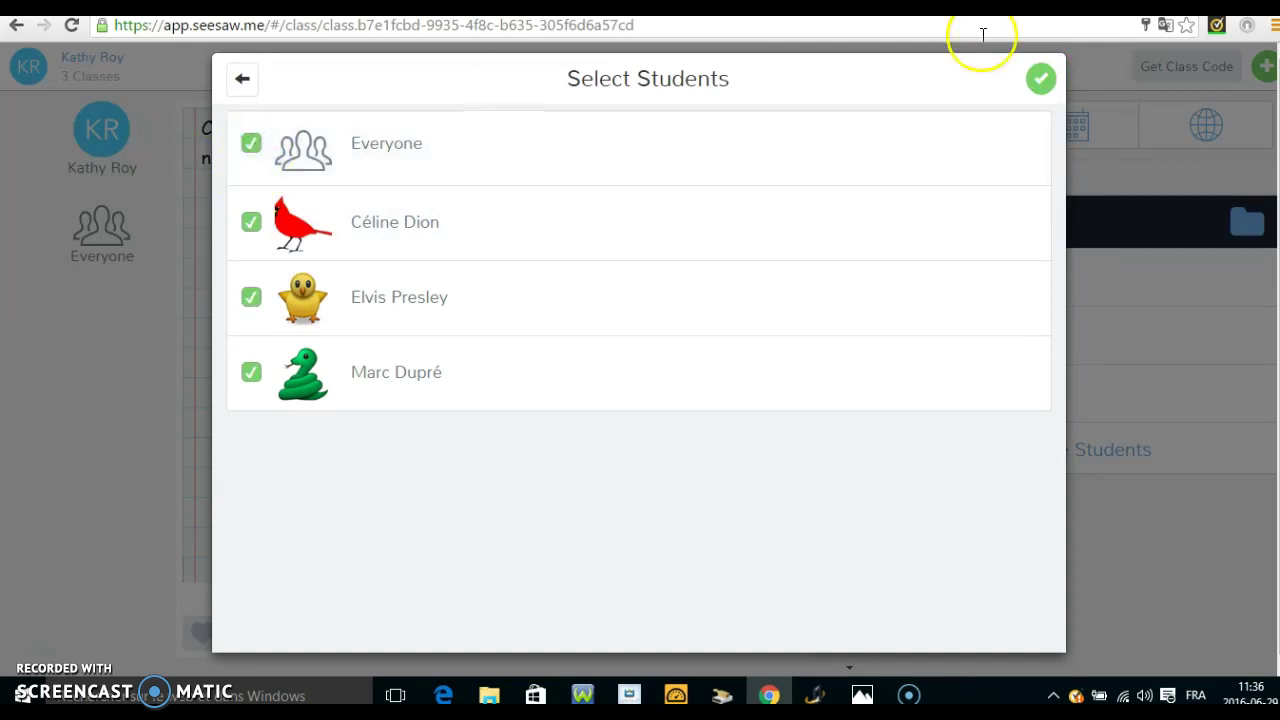
left_click(1040, 78)
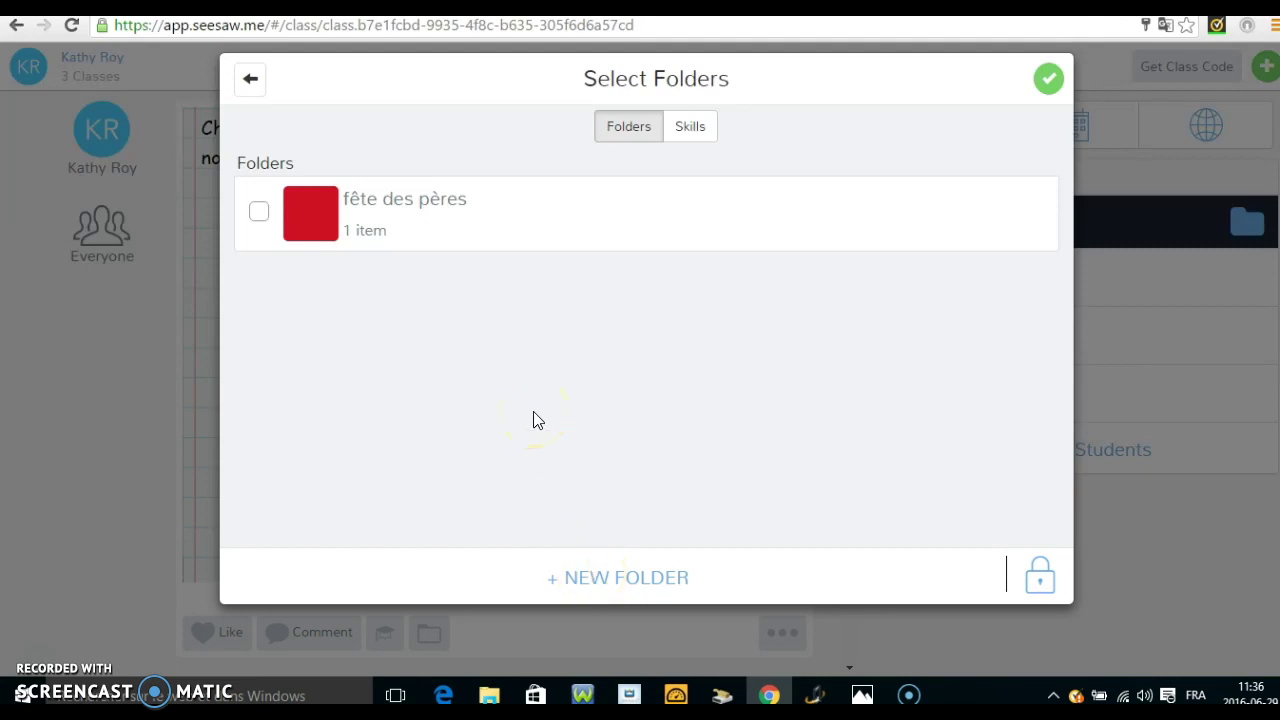
left_click(251, 84)
left_click(1040, 86)
left_click(1040, 84)
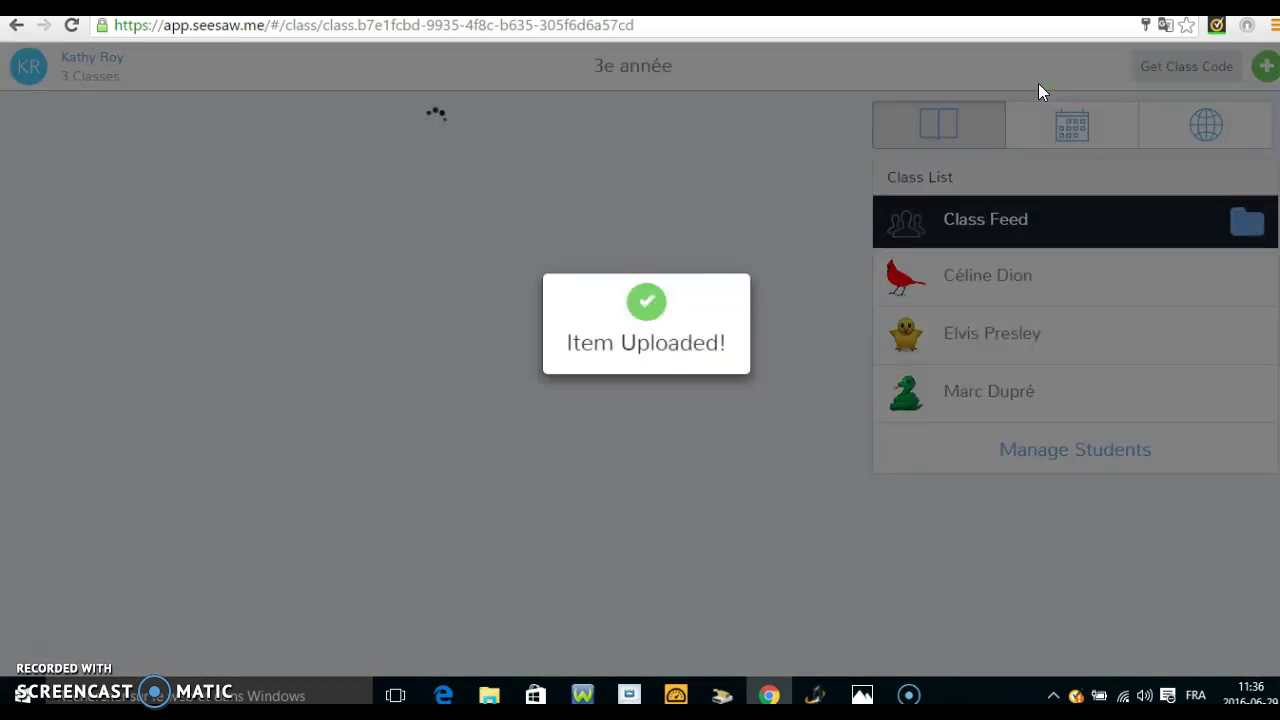
left_click(658, 290)
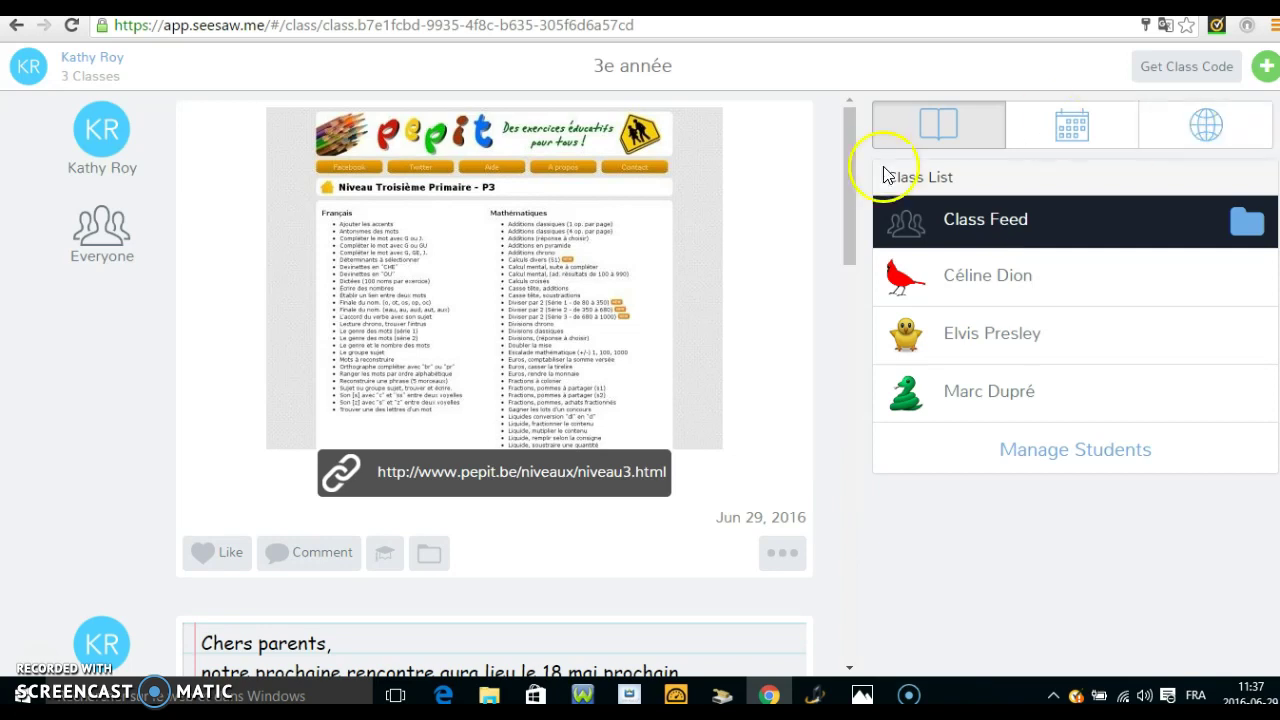
- Display the item QR code of the blue drawing filed under "fête des pères" and close it
left_click_drag(851, 145, 856, 448)
left_click(781, 468)
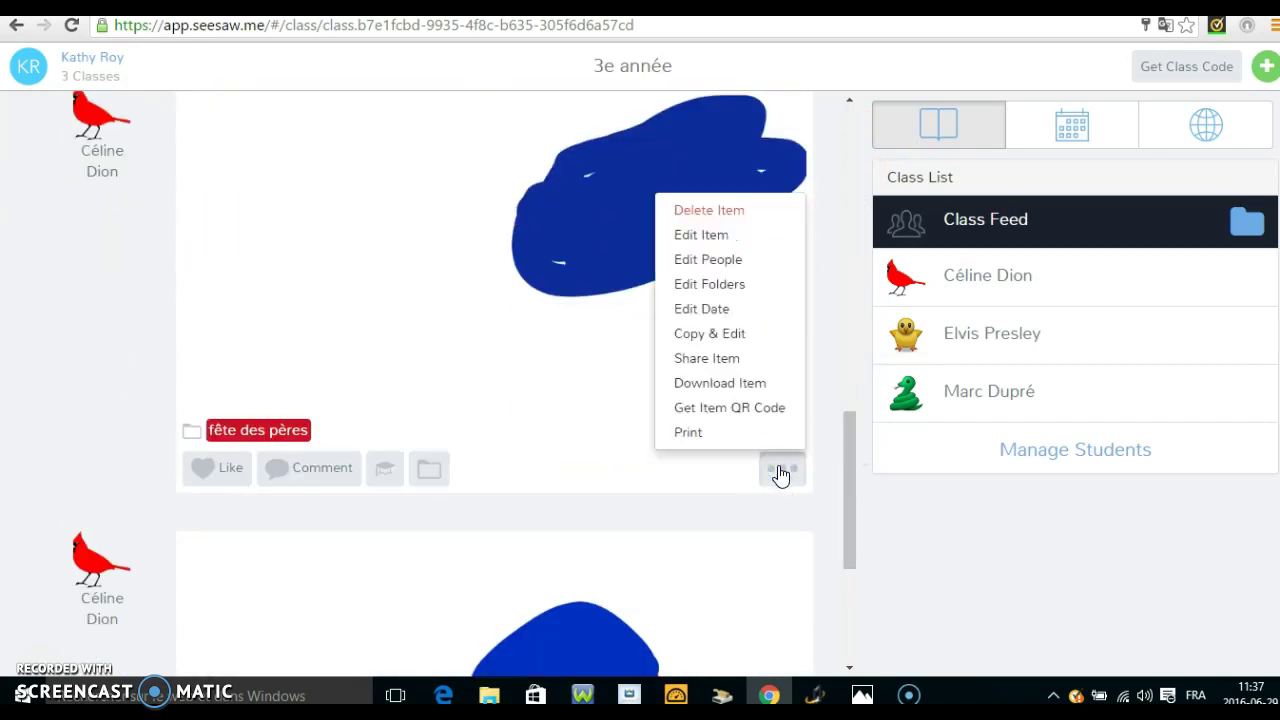
left_click(790, 470)
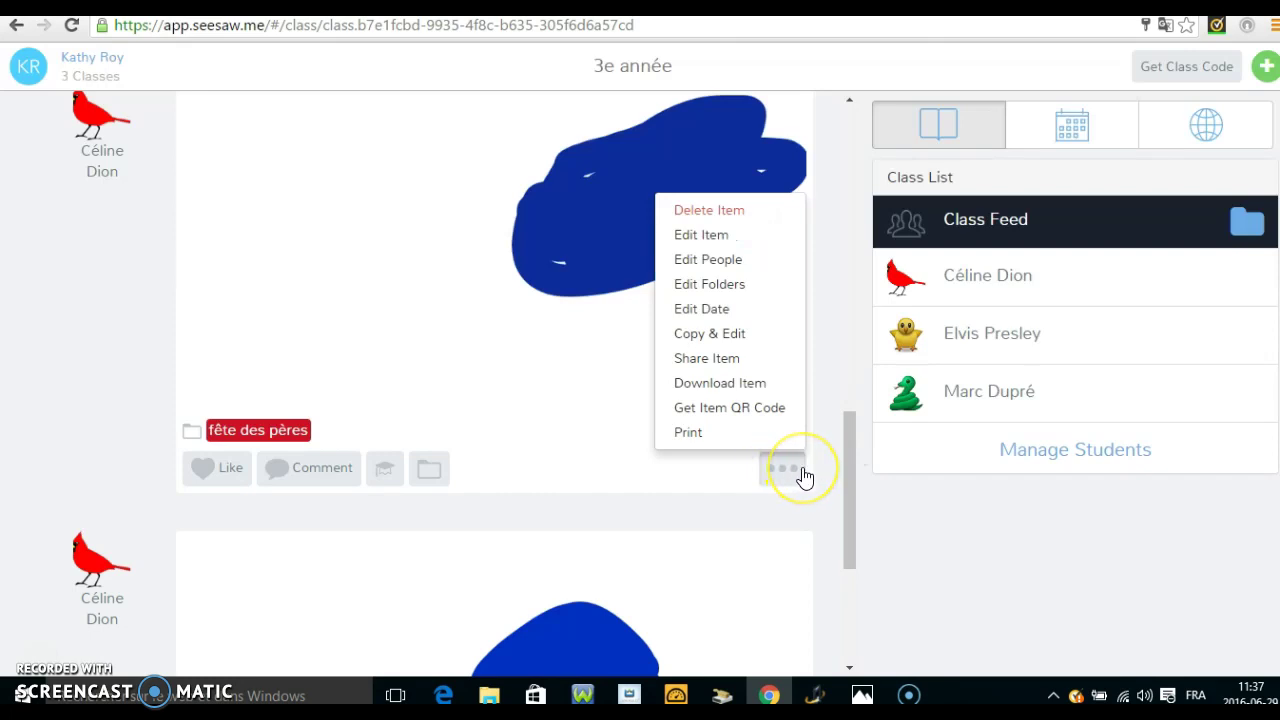
left_click(741, 412)
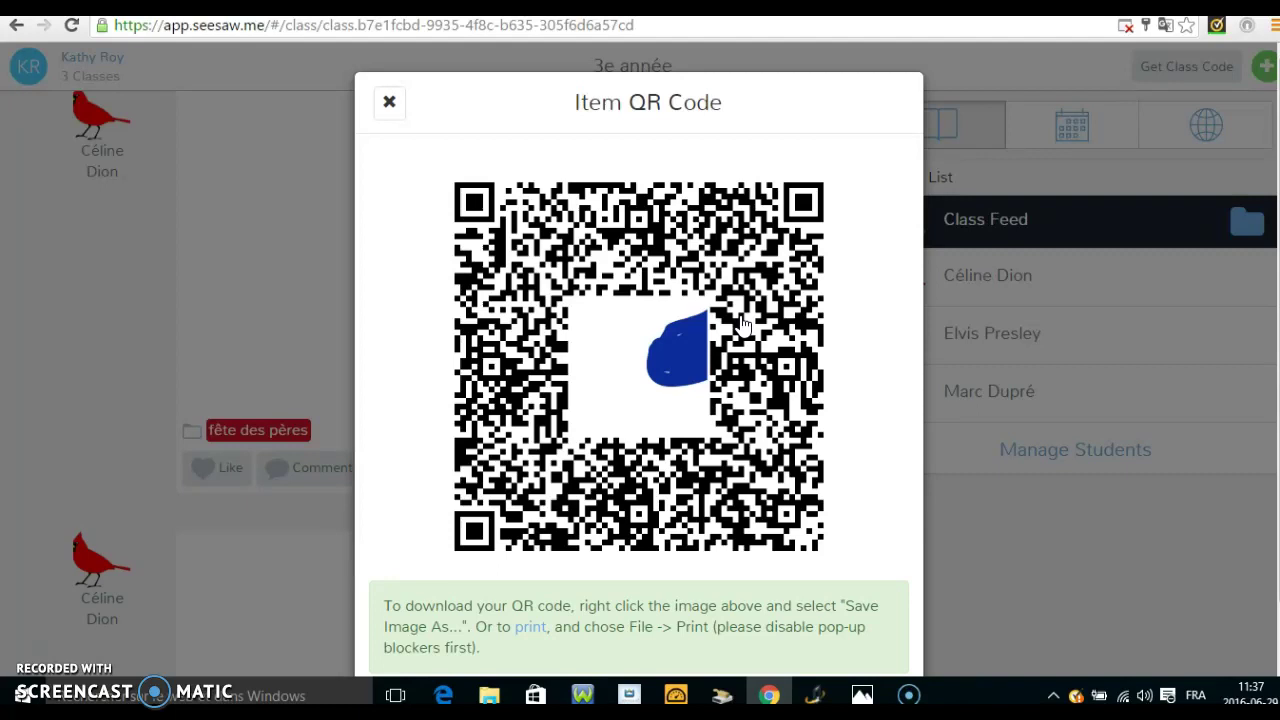
left_click(395, 103)
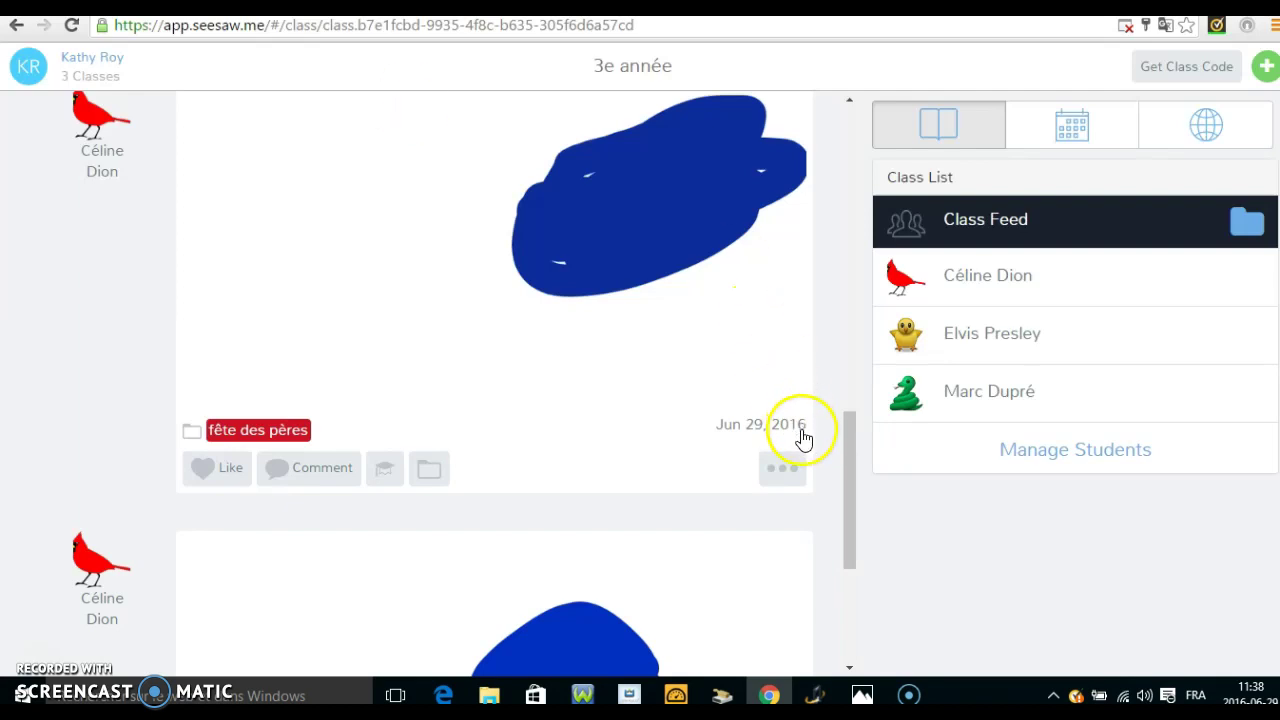
- Display the item QR code of the blue drawing with the audio recording and close it
left_click_drag(849, 477, 864, 577)
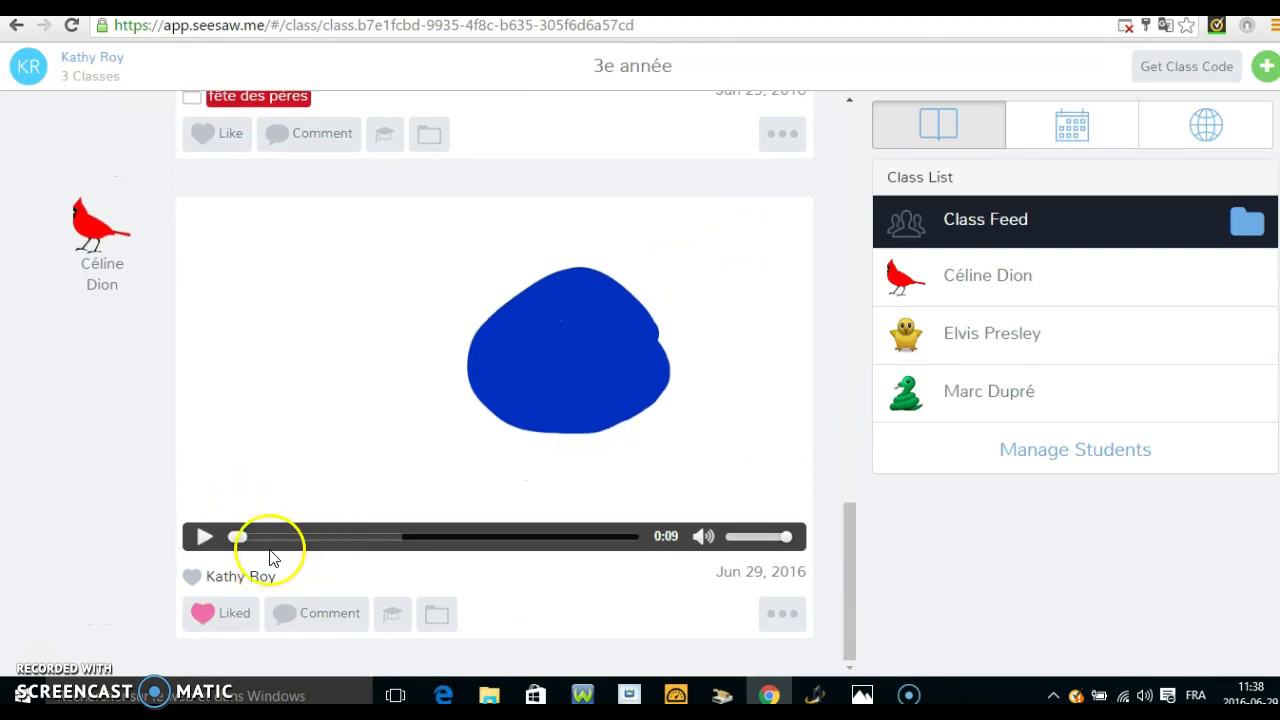
left_click(784, 612)
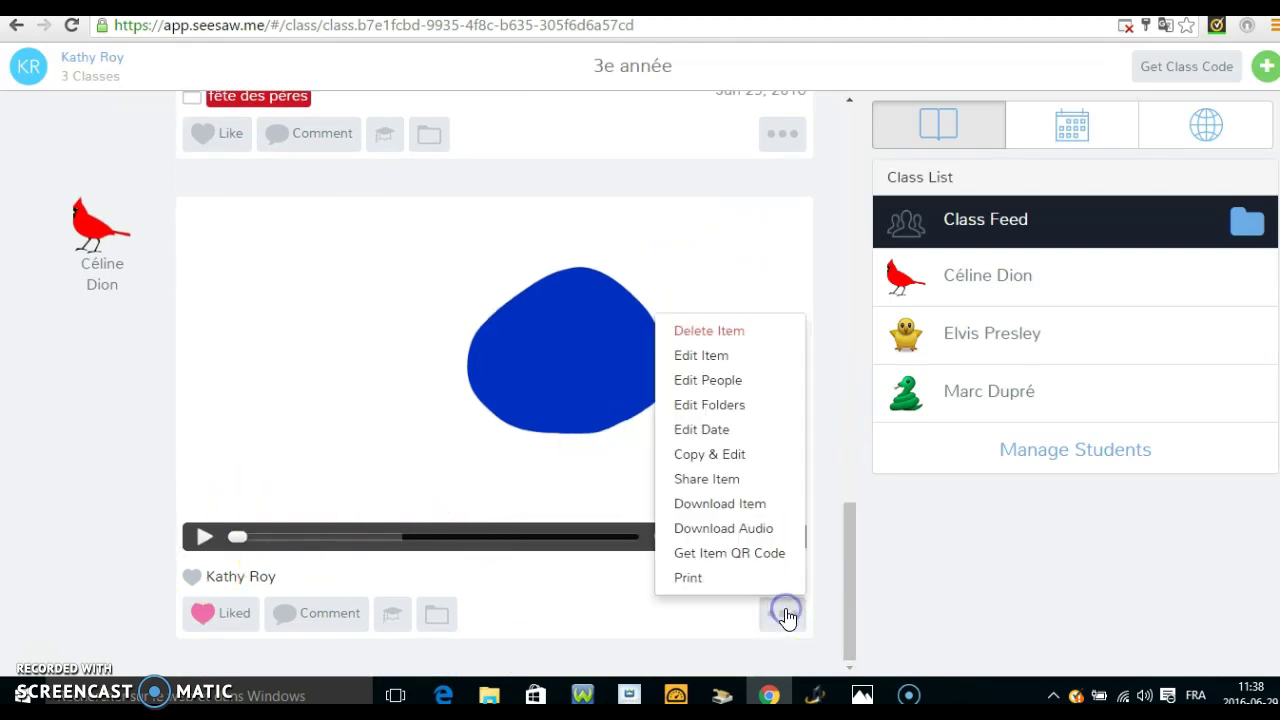
left_click(760, 560)
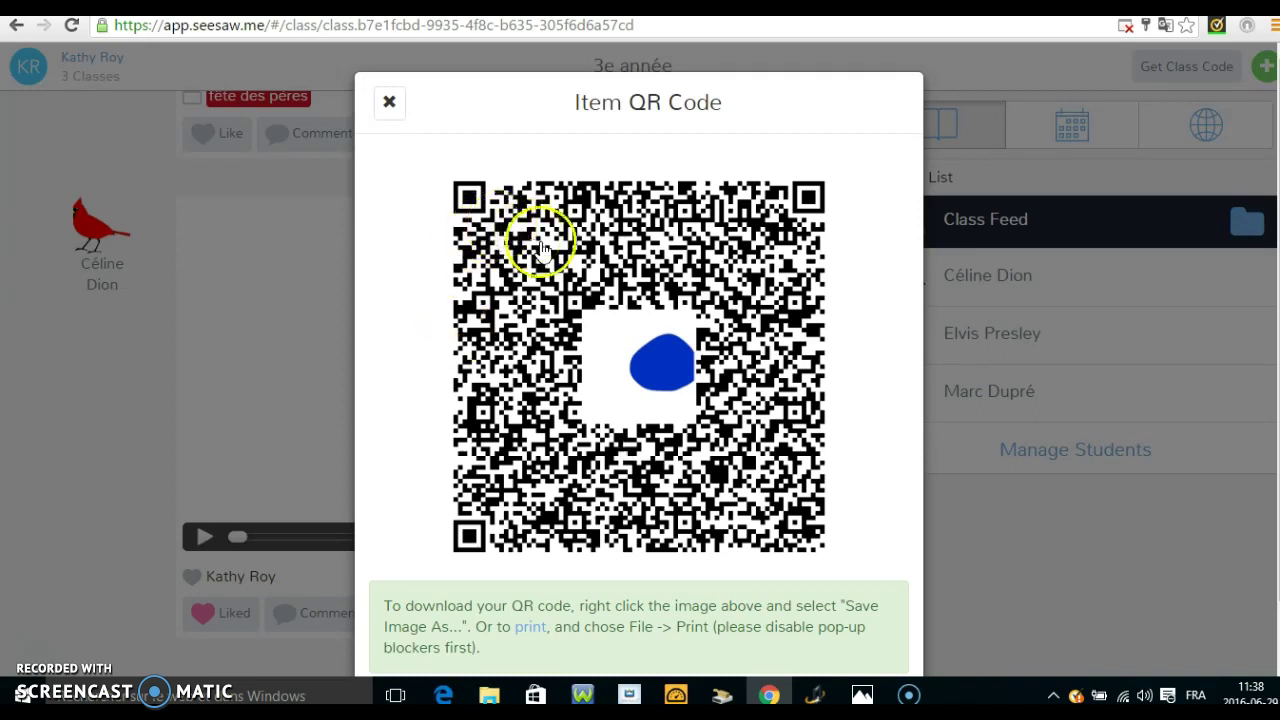
left_click(390, 104)
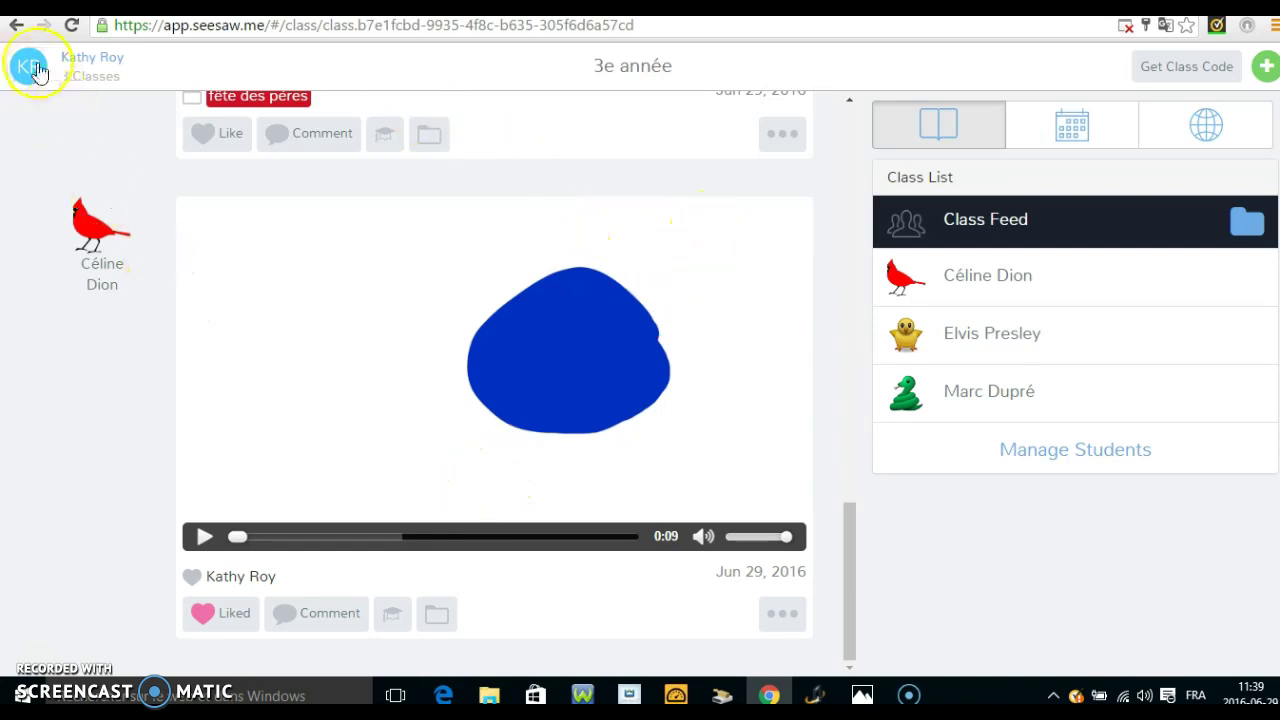
- Open the class's Skills View and read its linked help article on using it to track student progress
left_click(30, 70)
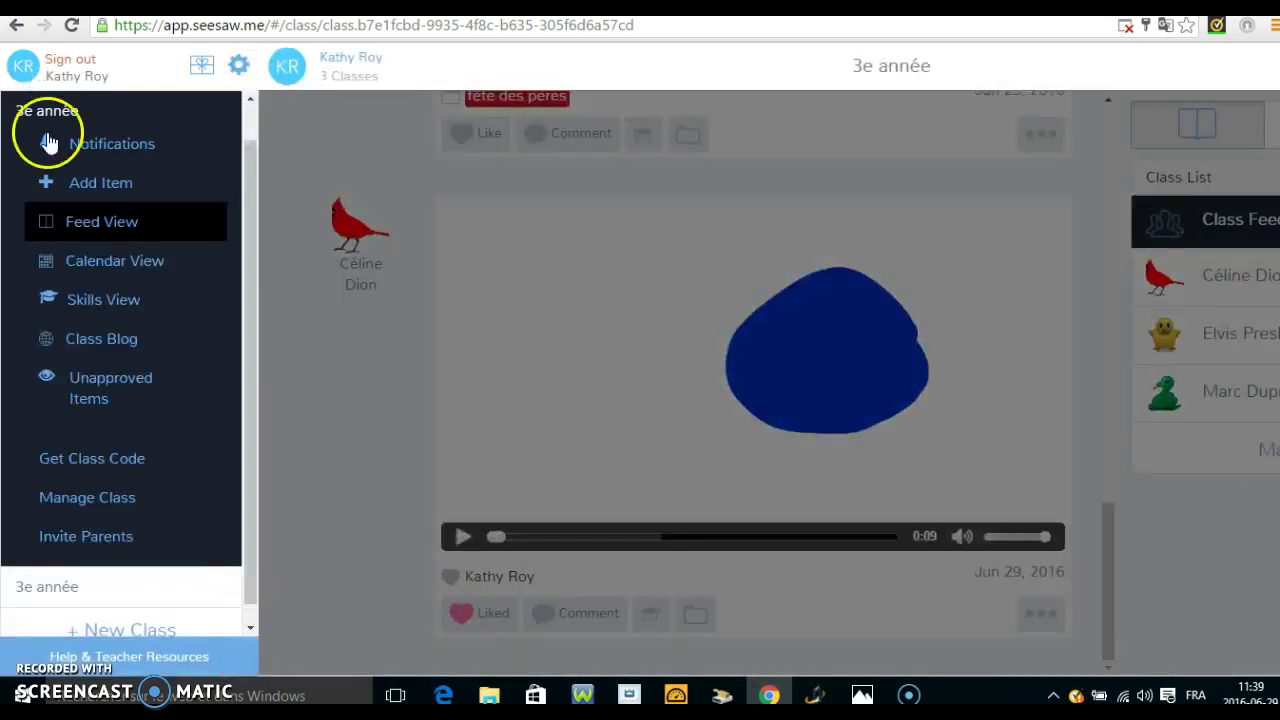
left_click(88, 306)
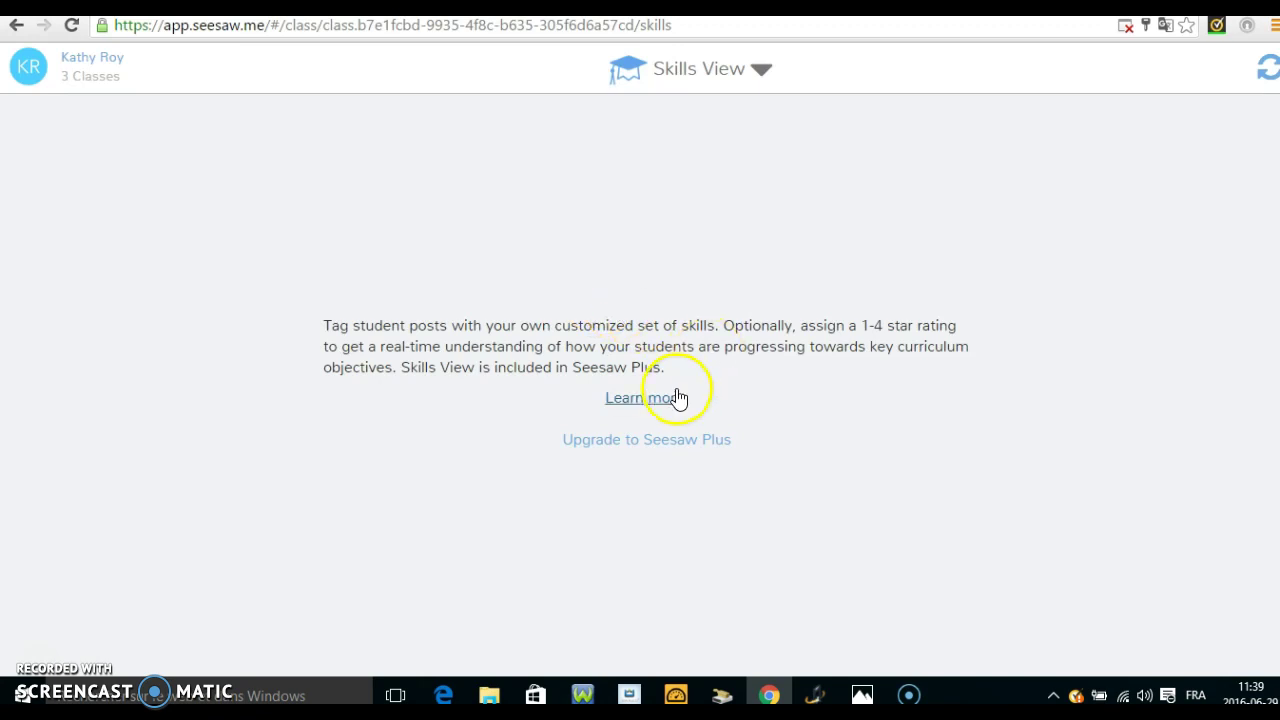
left_click(645, 398)
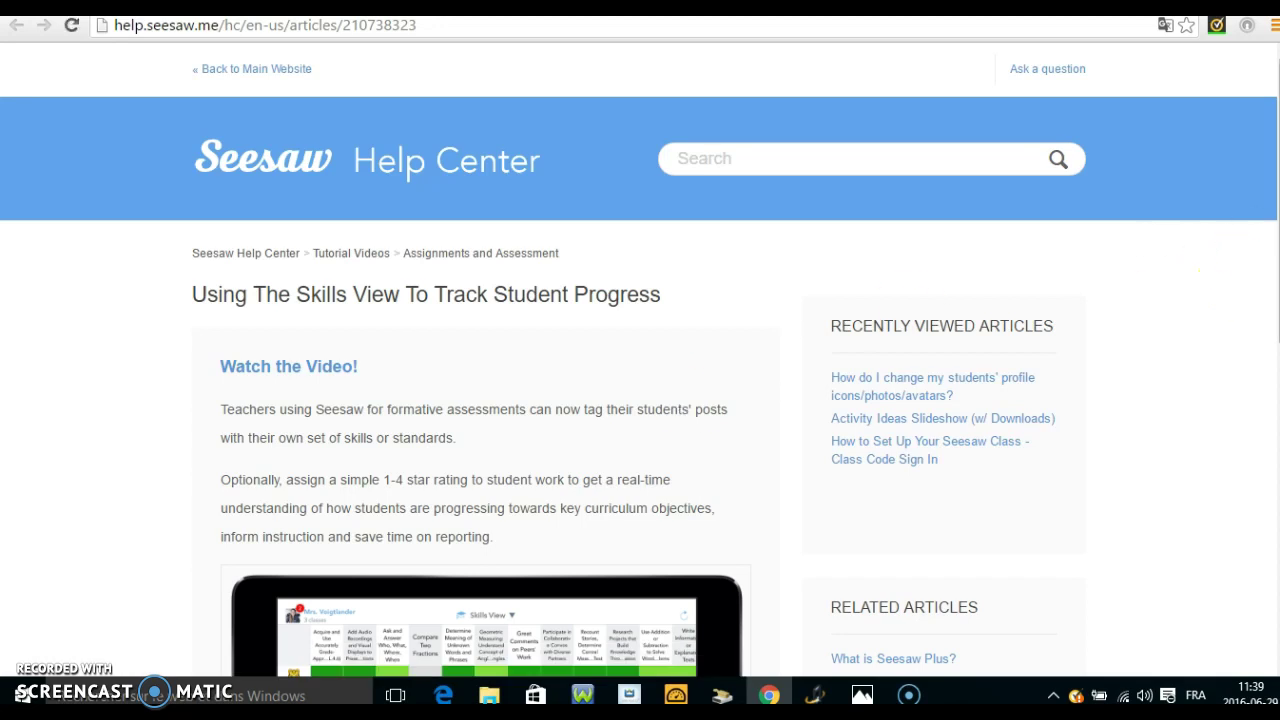
scroll(640, 360, "down", 3)
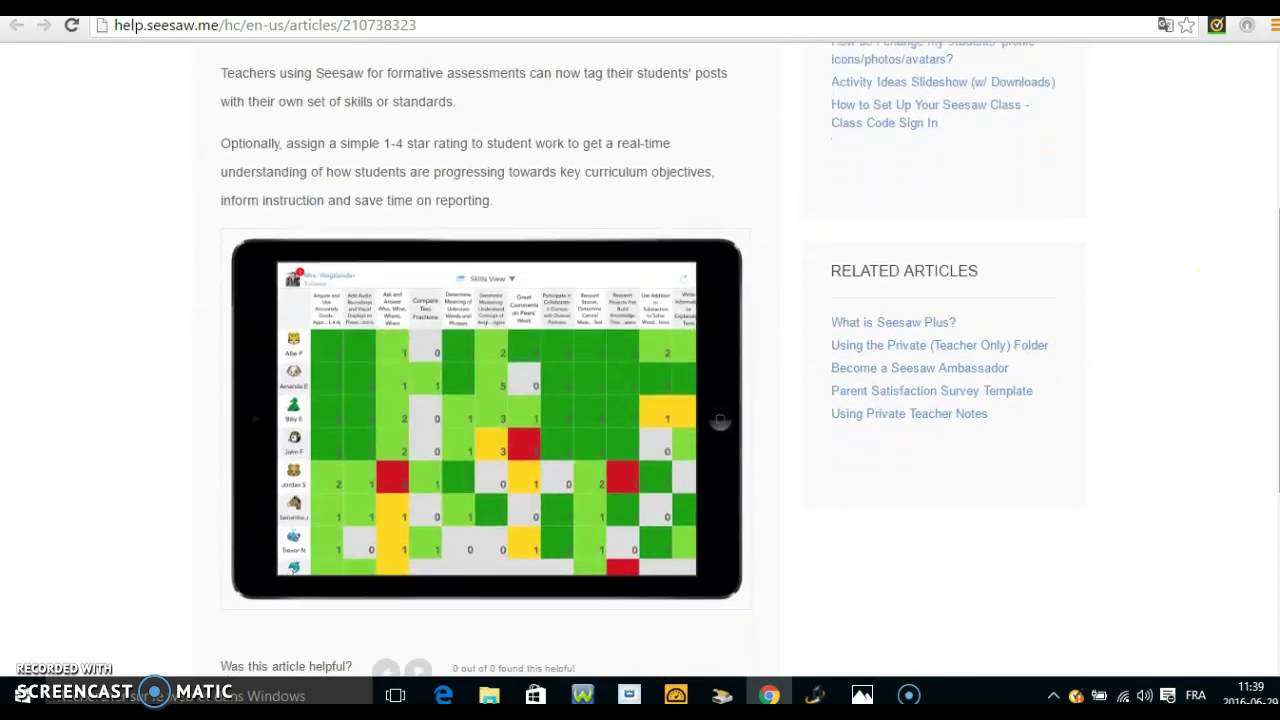
- Play the article's Skills View for Formative Assessment tutorial on YouTube in full screen with the sound muted
left_click(475, 415)
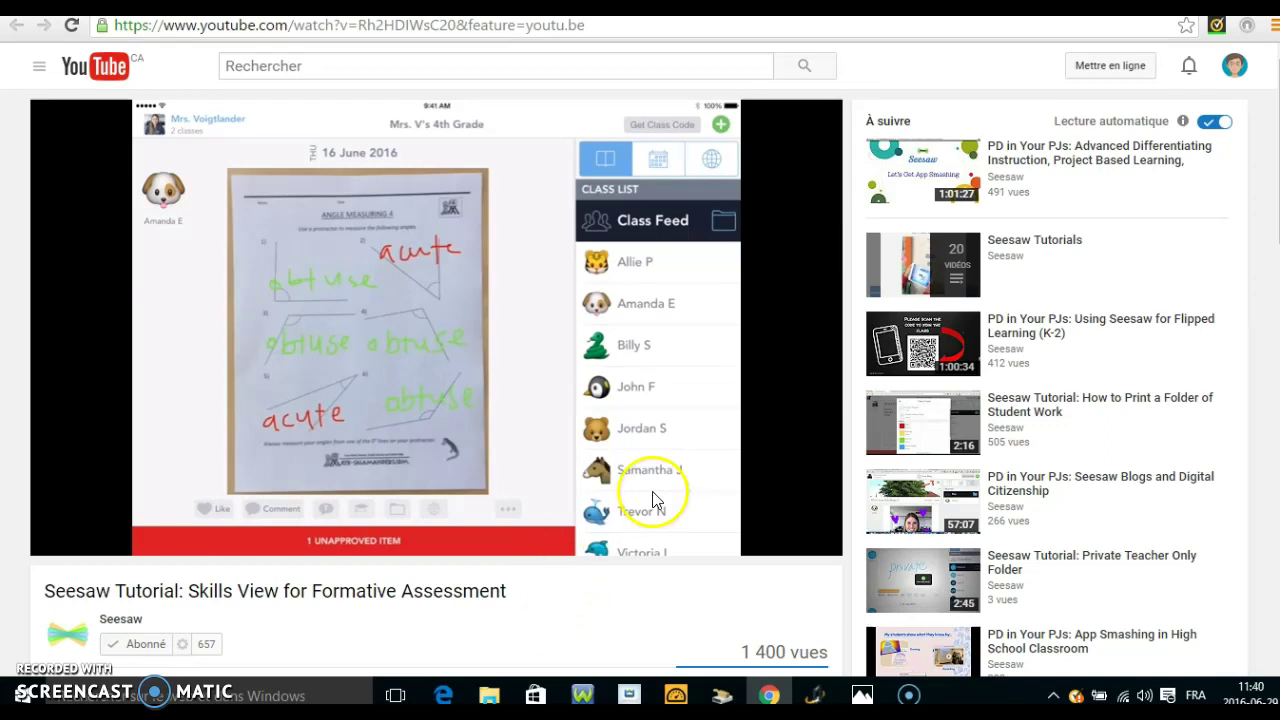
left_click(810, 538)
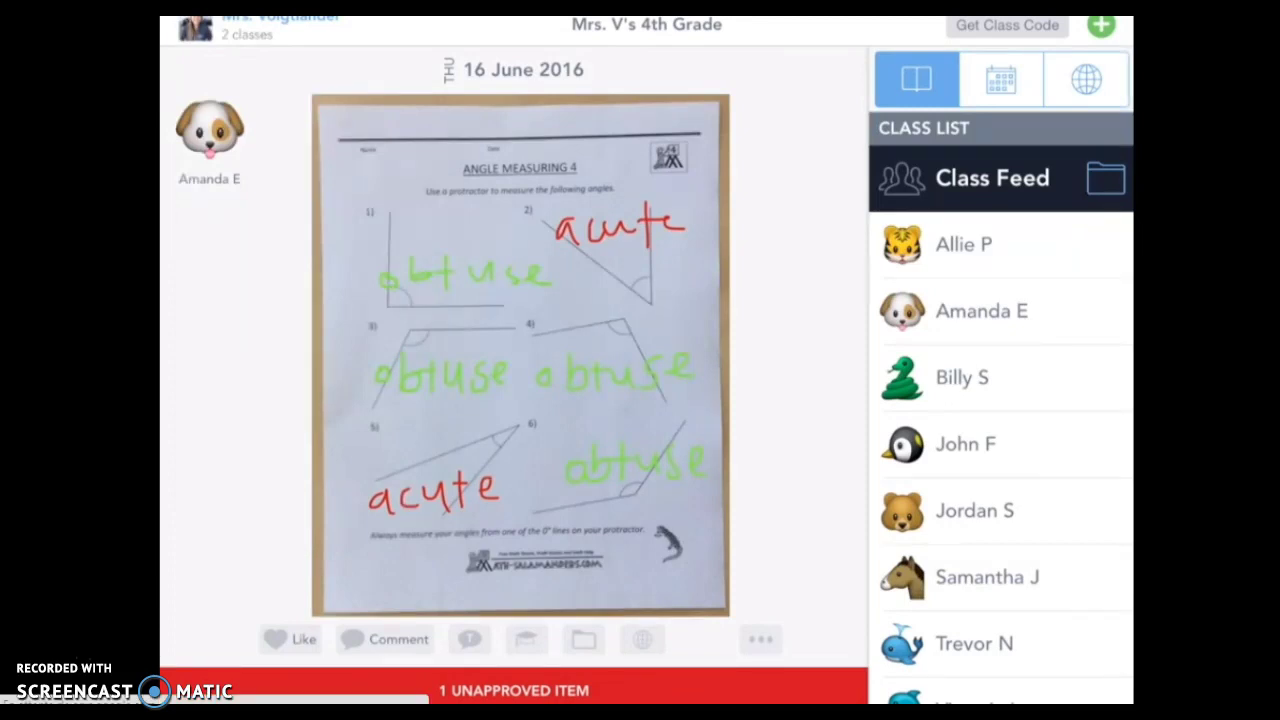
mouse_move(327, 686)
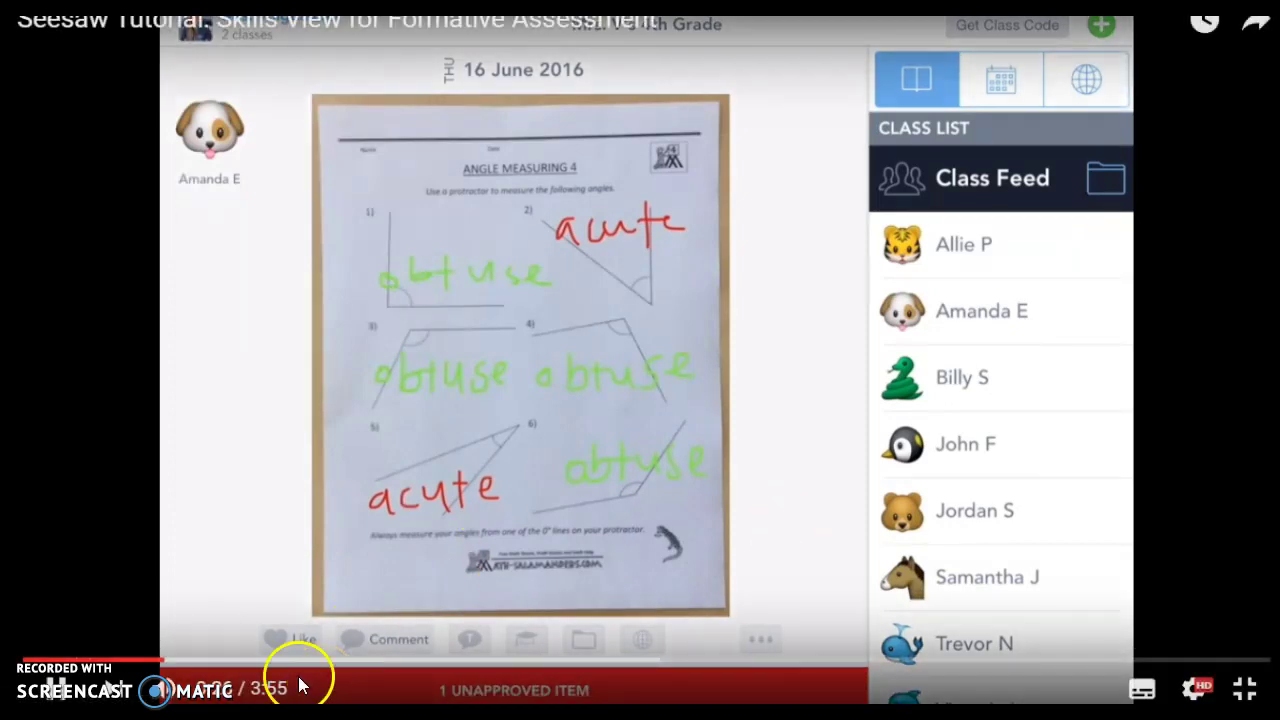
left_click(178, 693)
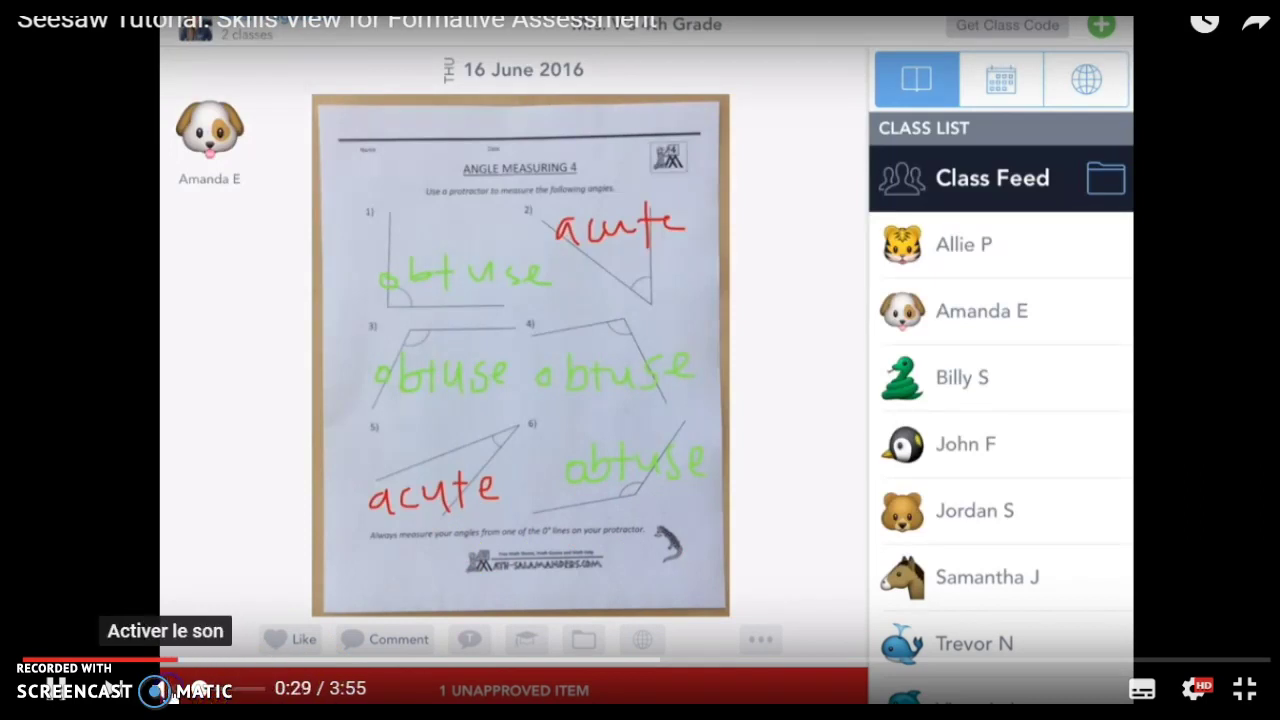
- Skip ahead in the tutorial to view how a new skill is created and tagged on an item
left_click(243, 663)
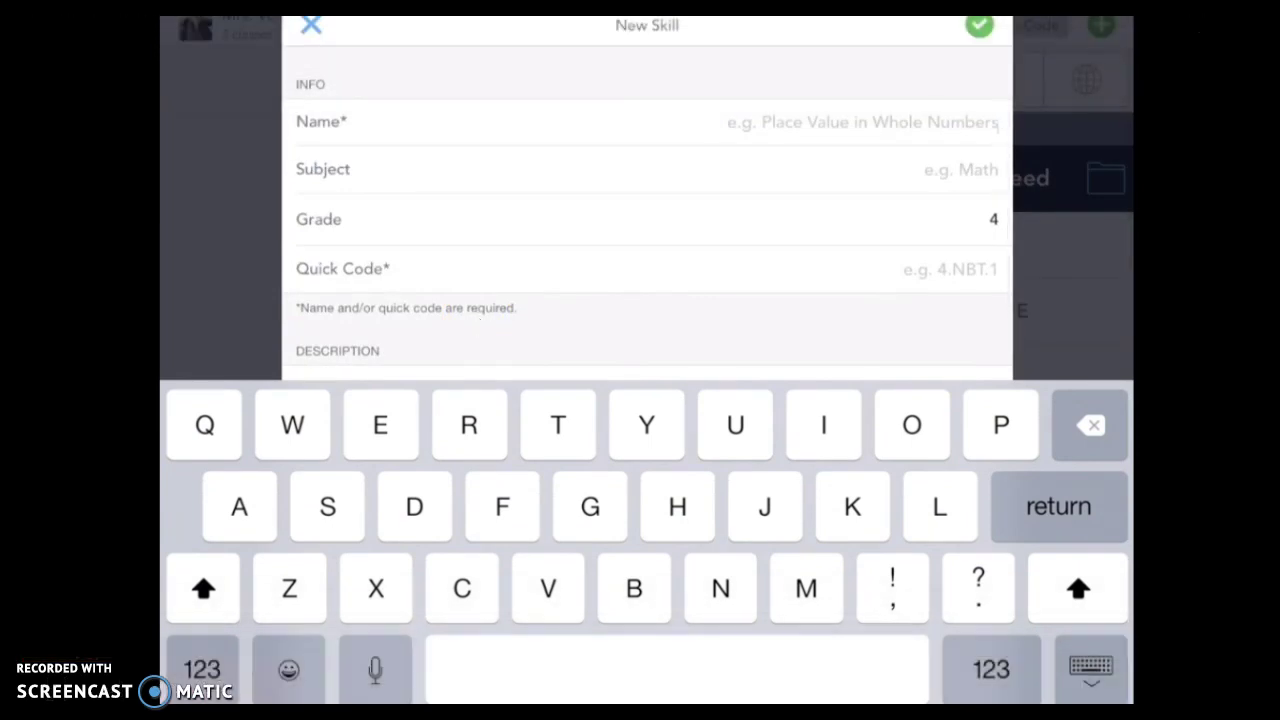
mouse_move(920, 51)
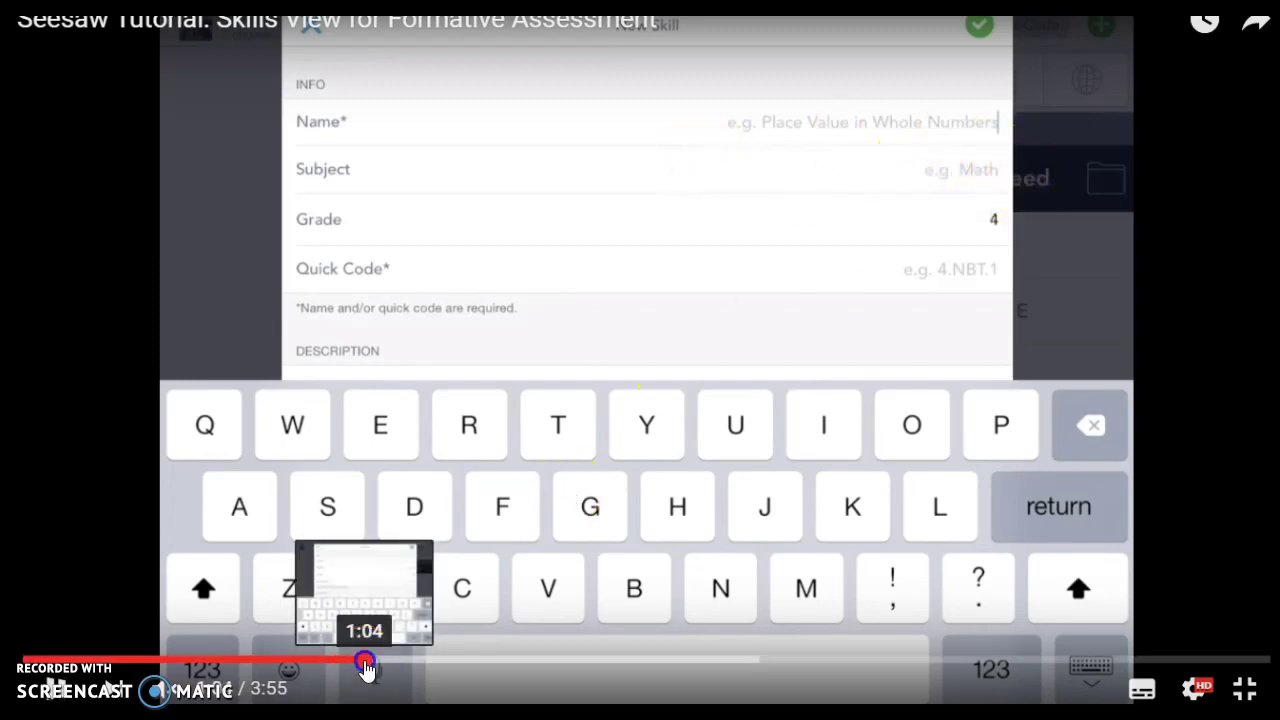
left_click(366, 662)
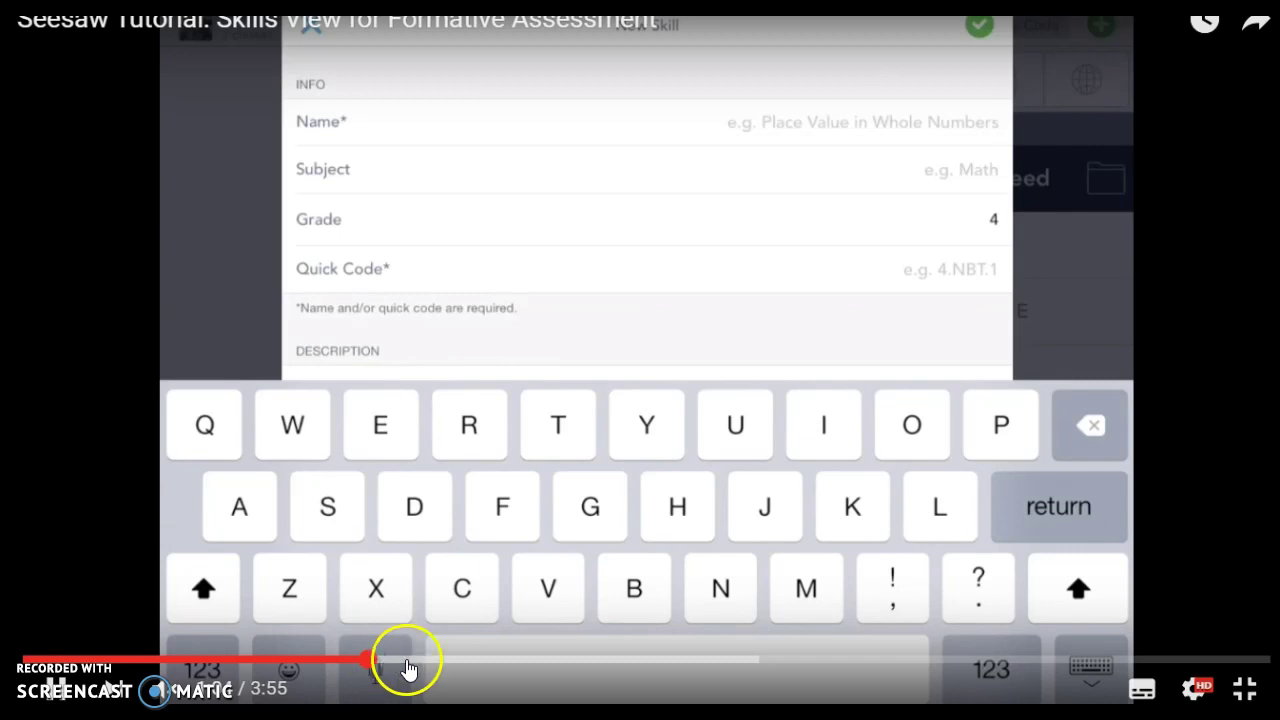
left_click(407, 662)
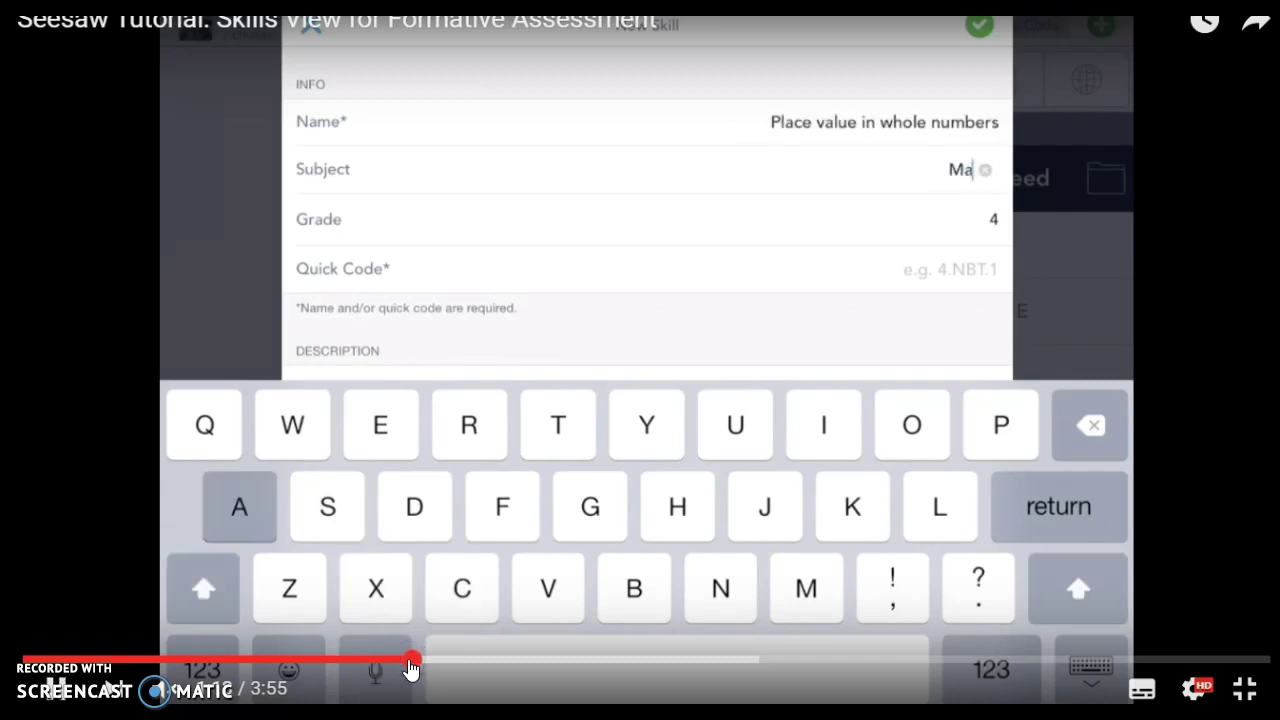
left_click(443, 662)
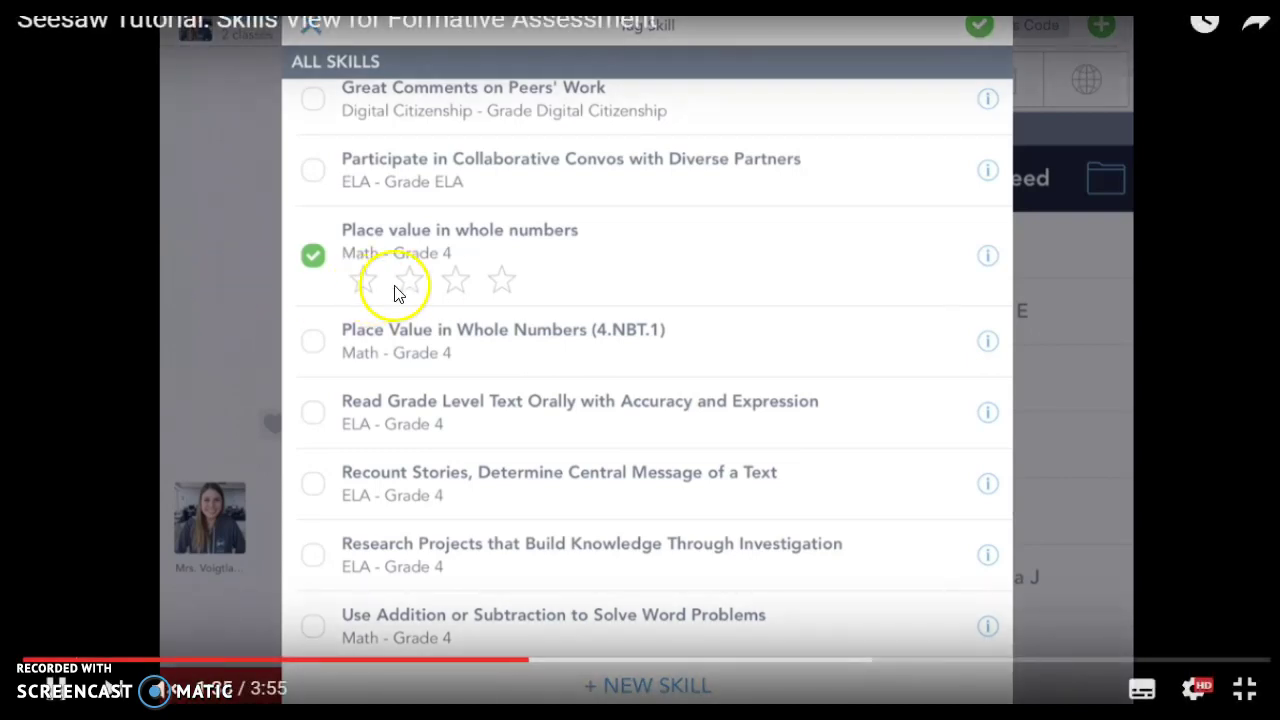
- Skip further through the tutorial to view tagged student work and the colour-coded skills grid, up to about 3:32
left_click(606, 660)
left_click(647, 662)
left_click(704, 664)
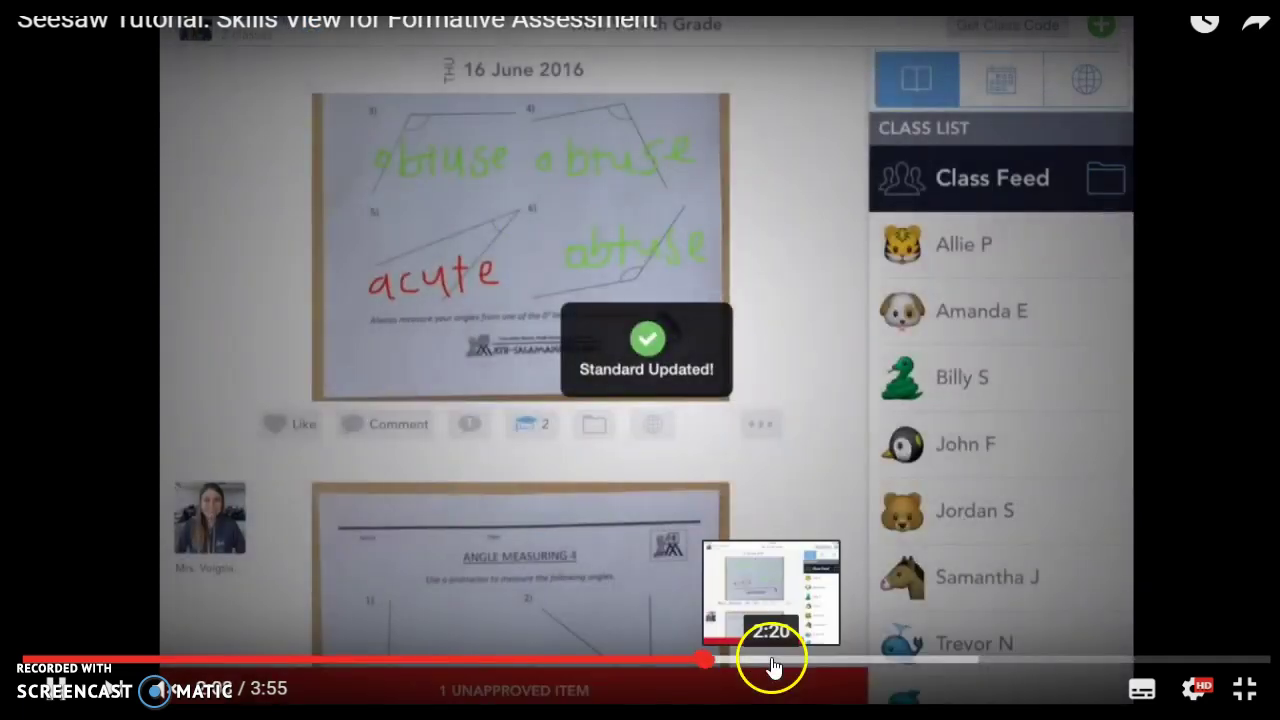
left_click(773, 664)
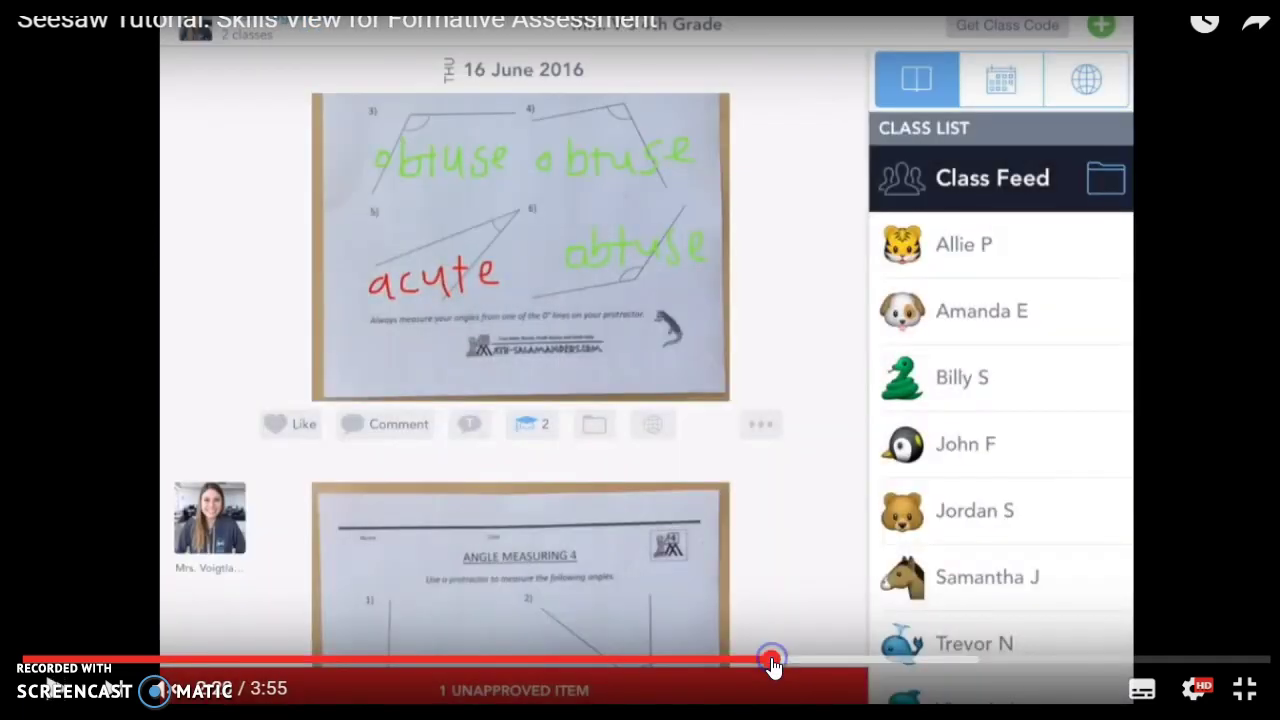
left_click(918, 660)
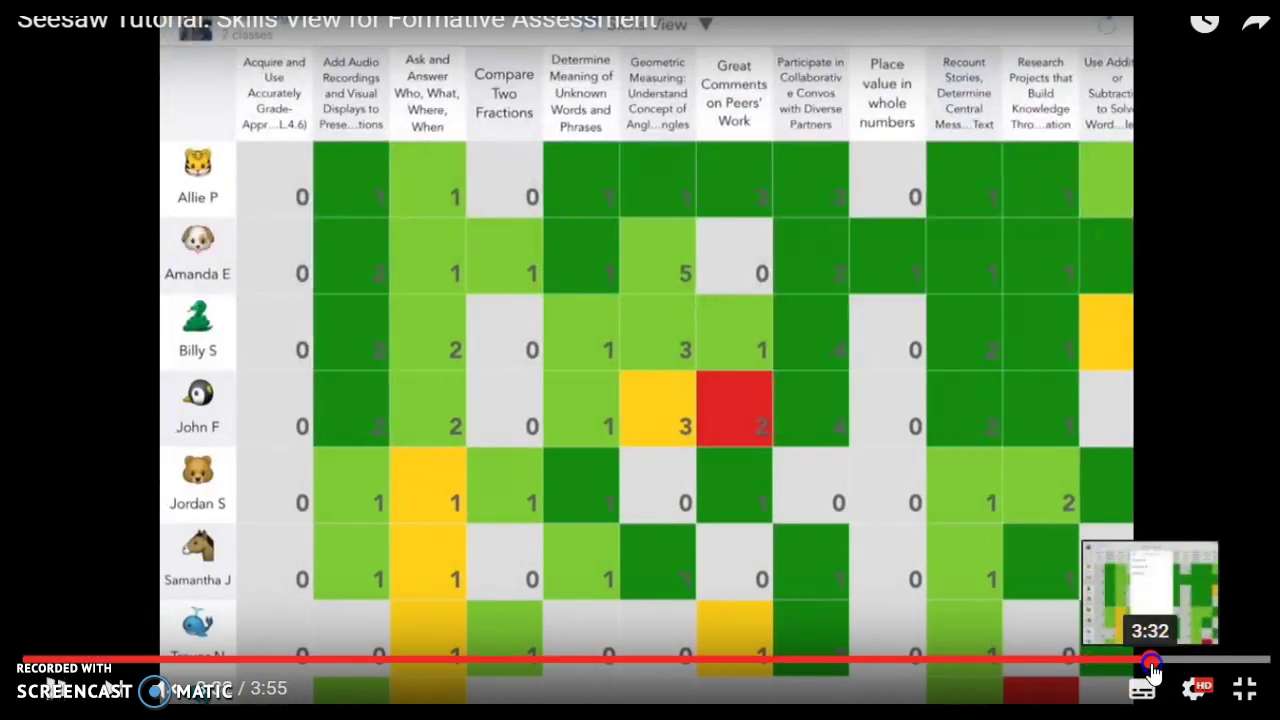
left_click(1152, 668)
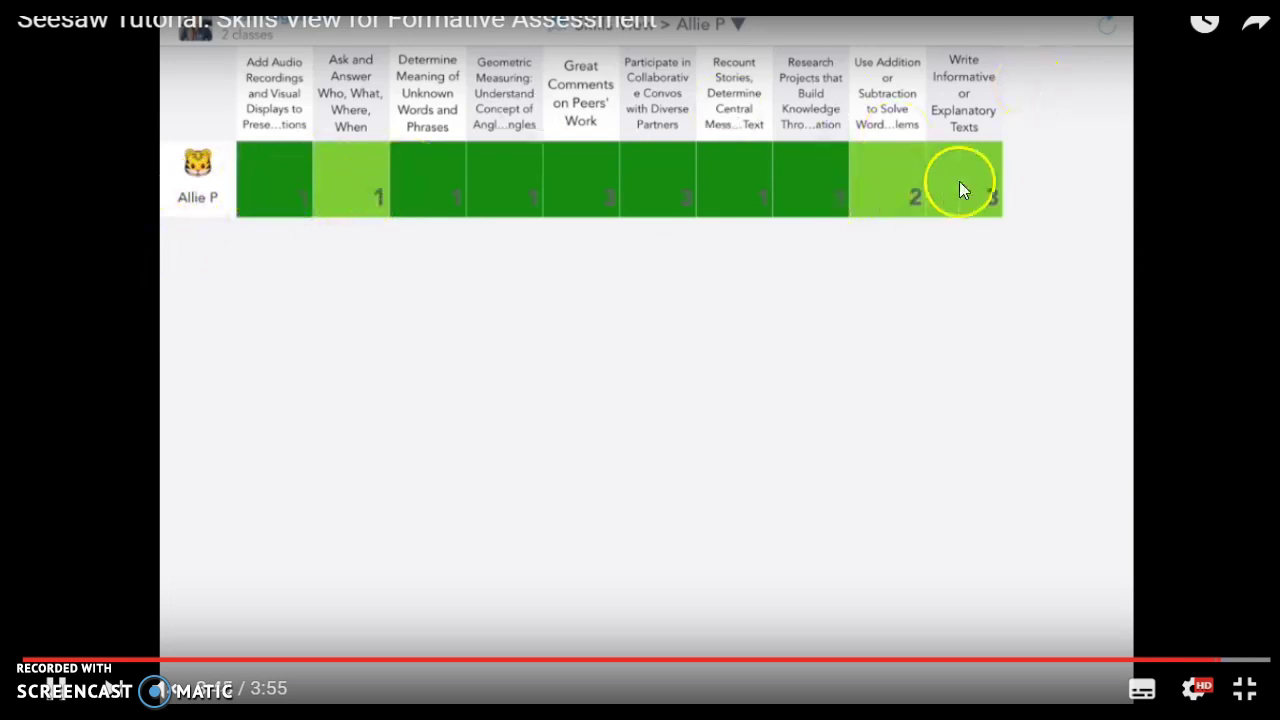
- Jump to the end of the tutorial, pause it and leave full screen
left_click(1254, 663)
left_click(50, 690)
key("Escape")
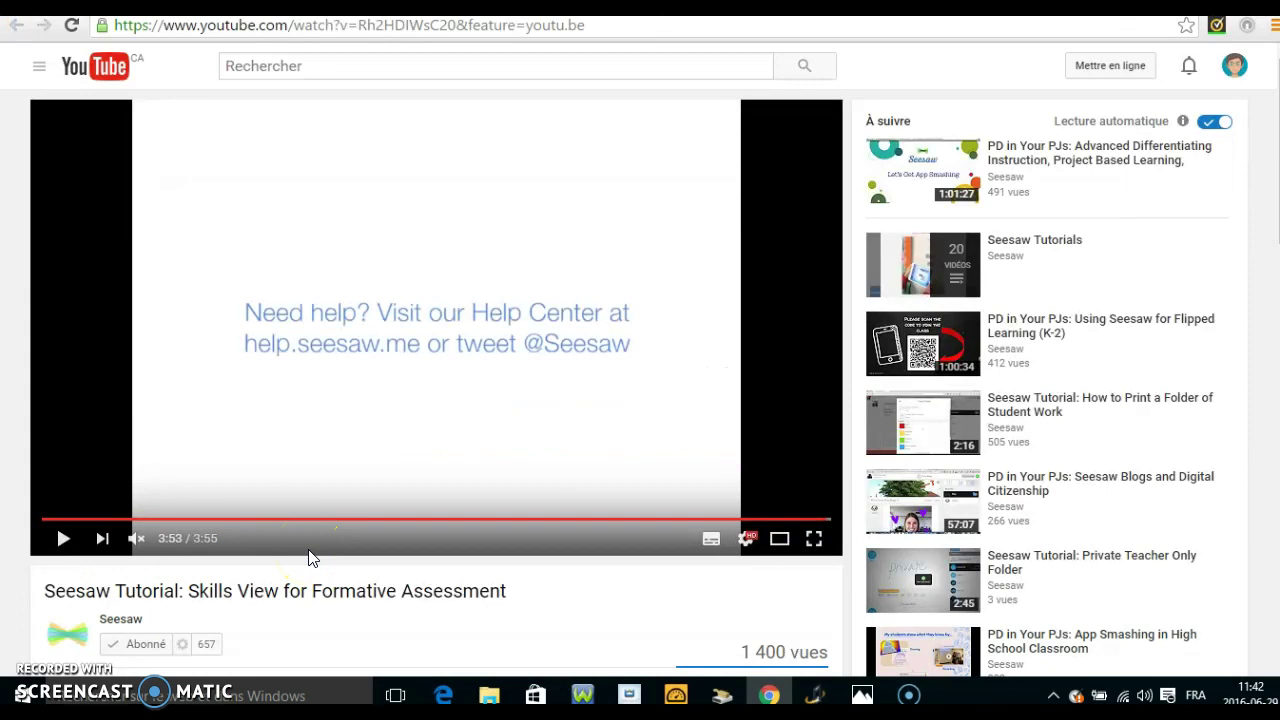
- Open the Seesaw channel from the video page, return to the Skills View help article and skim it to the end
left_click(129, 622)
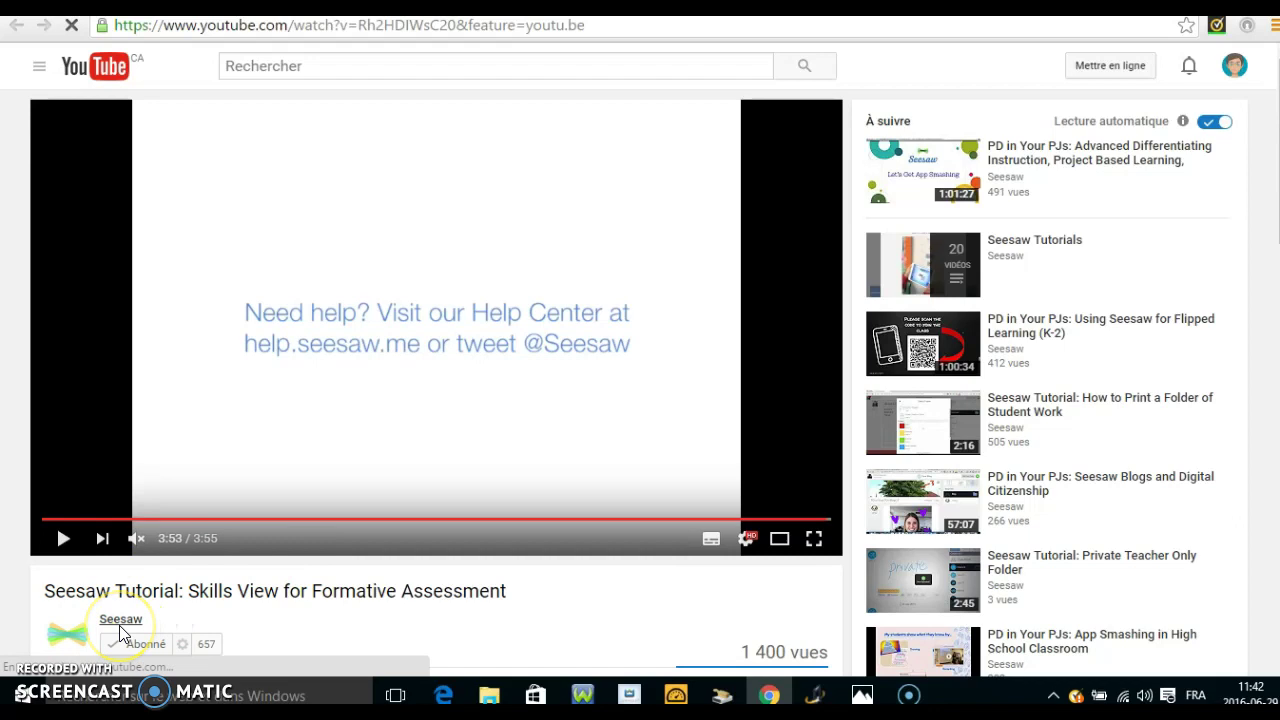
mouse_move(120, 632)
left_click(367, 509)
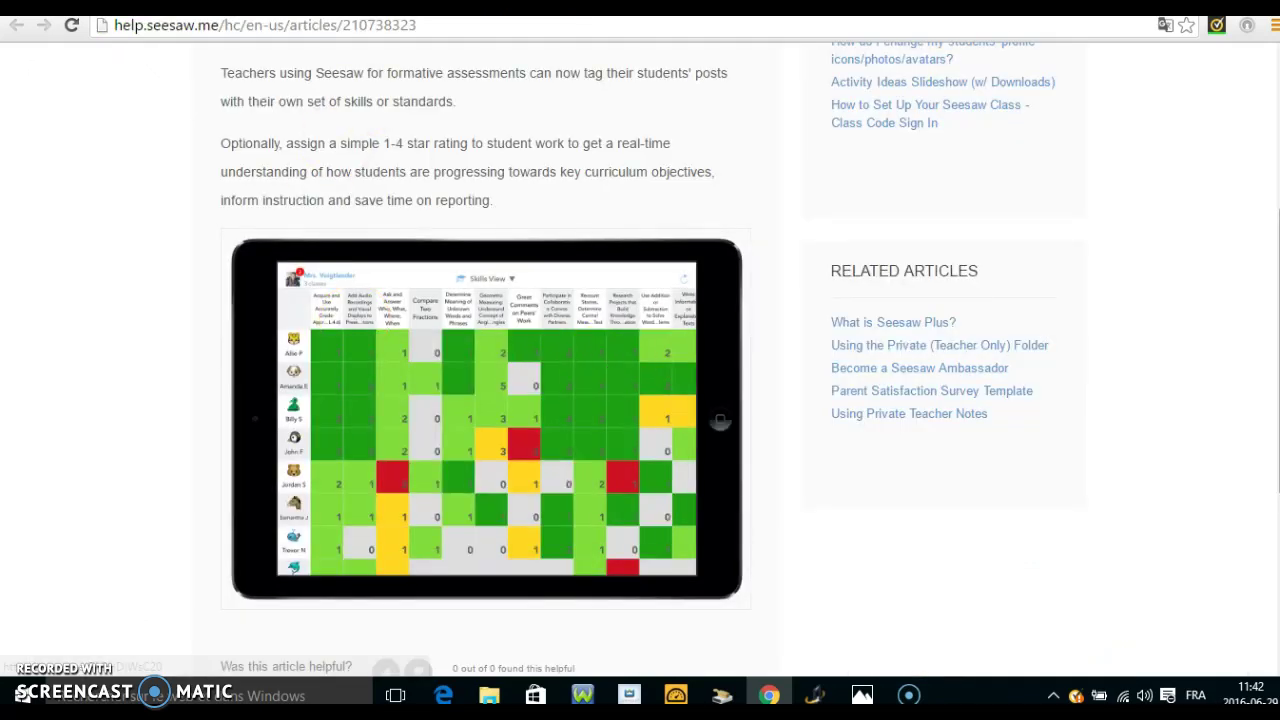
scroll(613, 364, "down", 3)
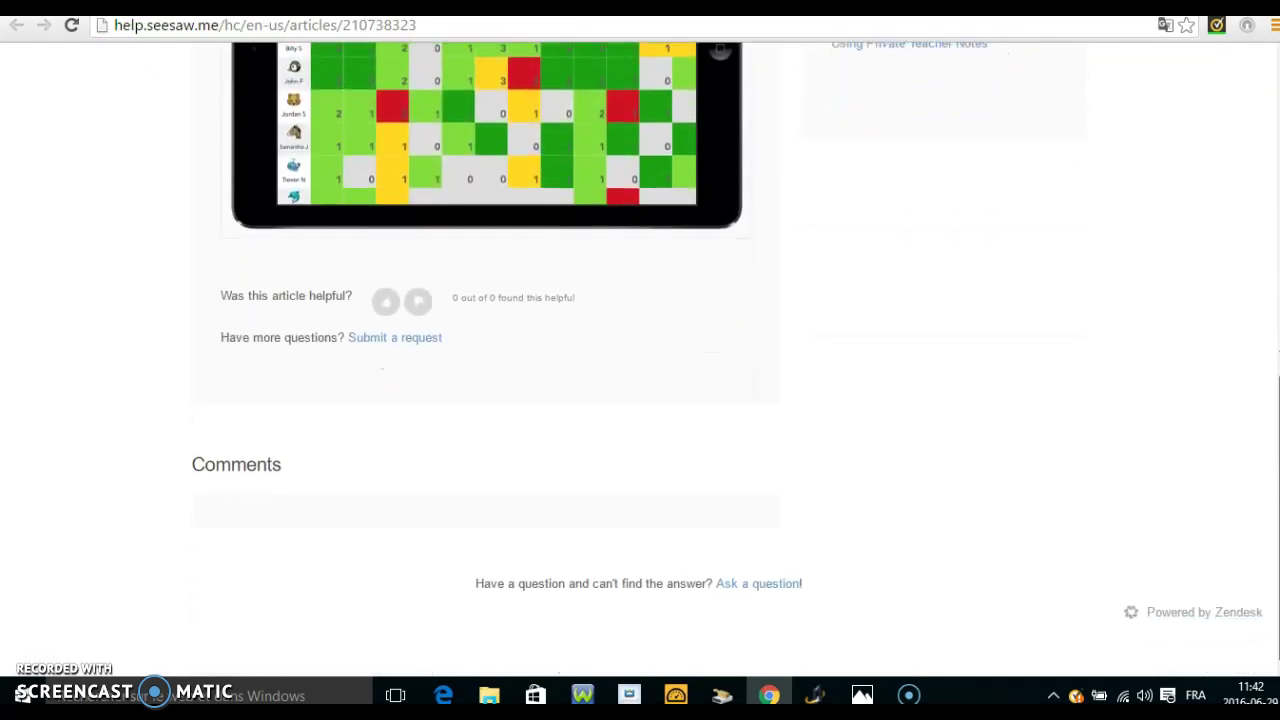
scroll(487, 360, "up", 5)
scroll(408, 46, "up", 1)
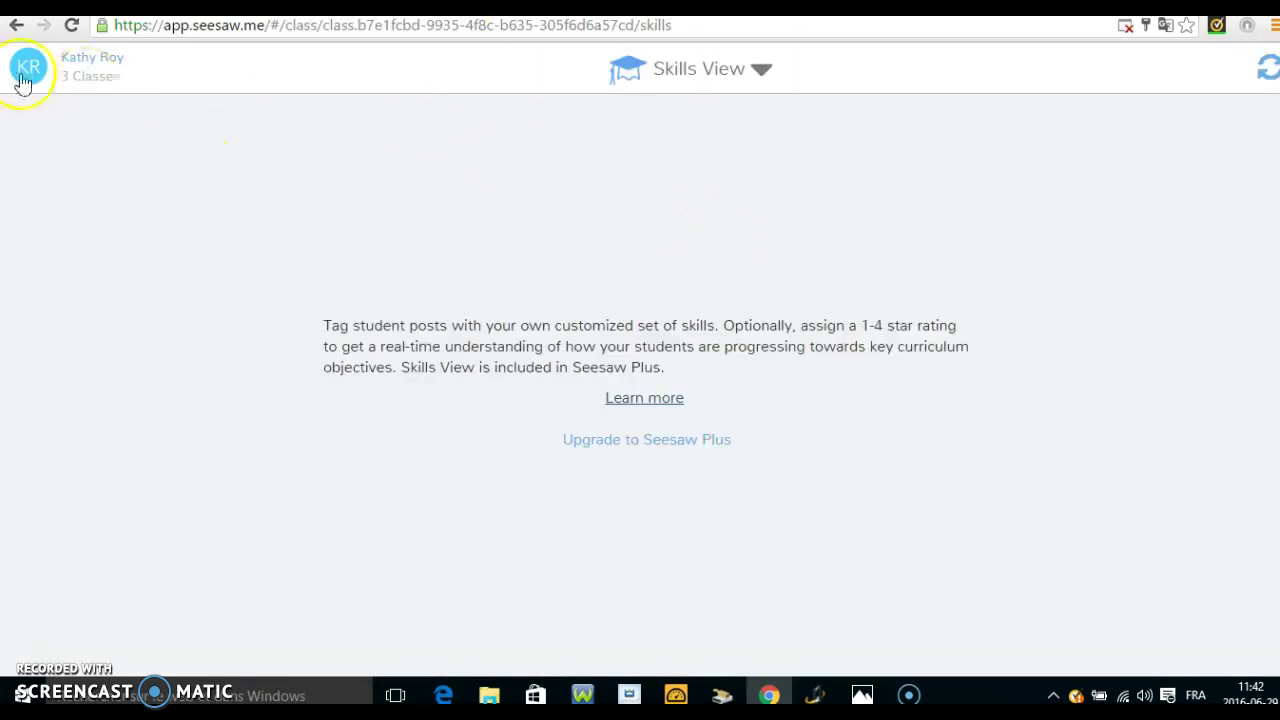
- Switch to the last 3e année class in the class list and view its calendar, blog and feed
left_click(26, 72)
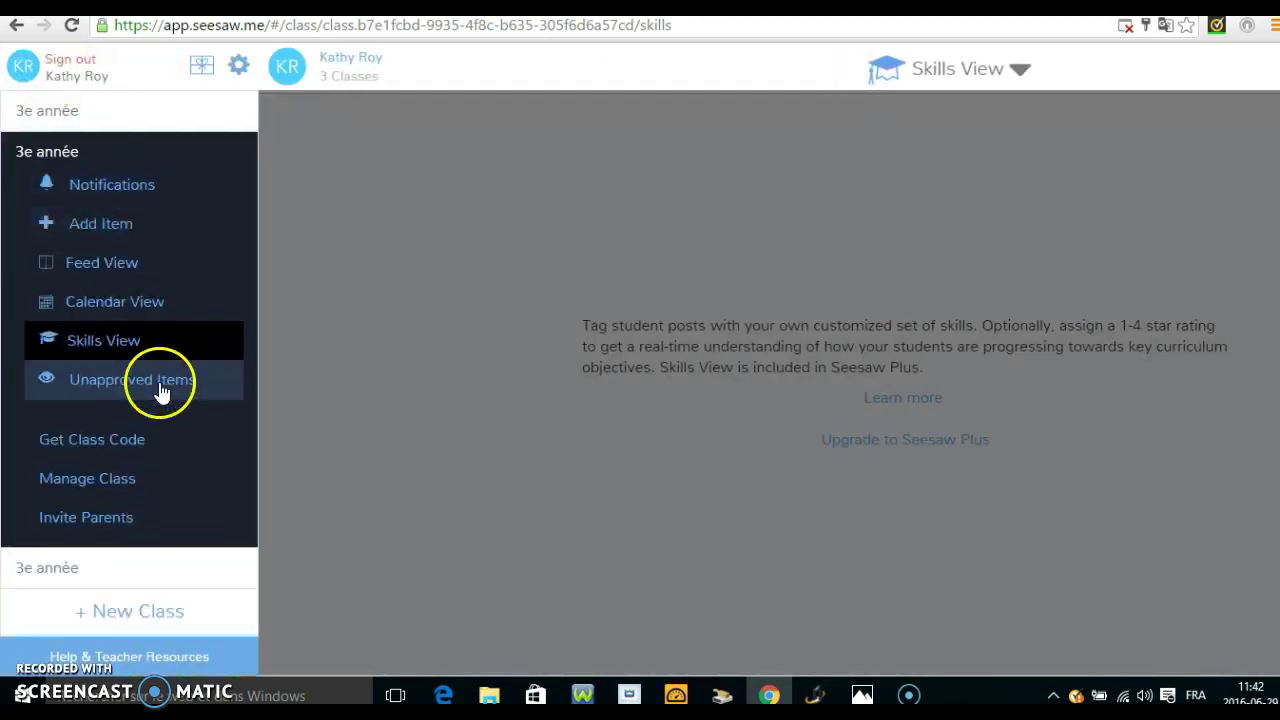
left_click(122, 567)
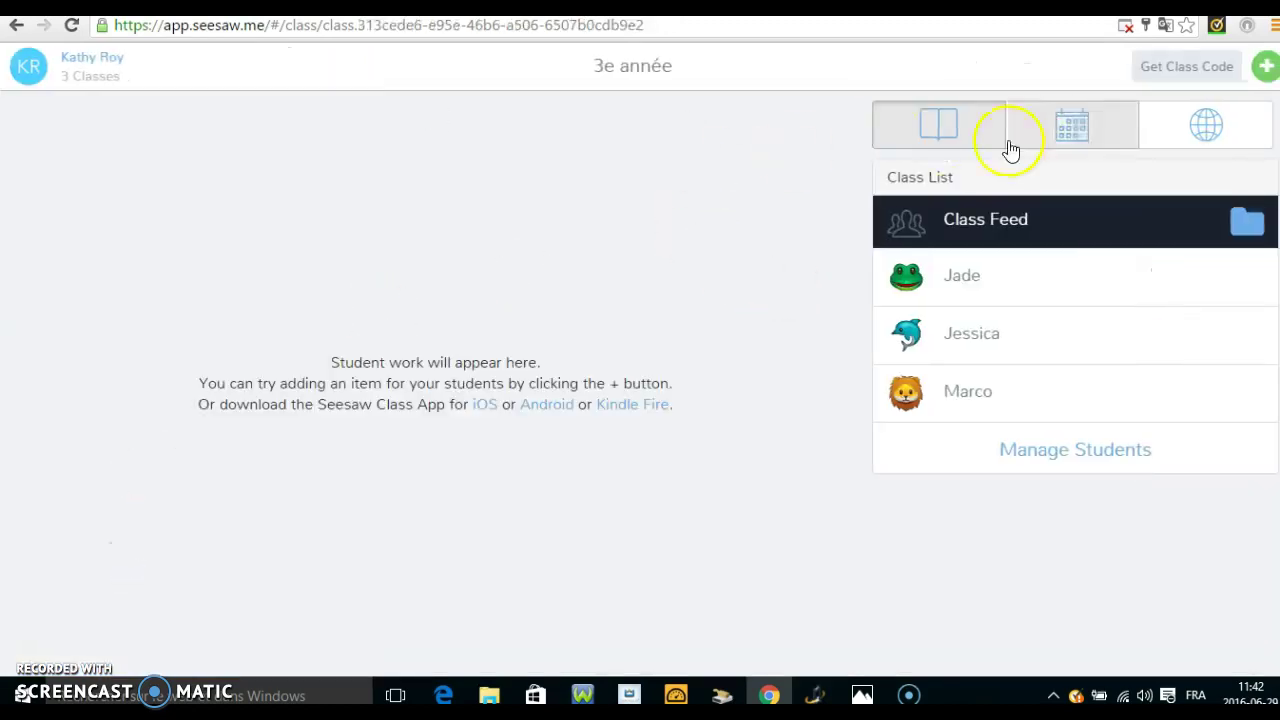
left_click(1057, 133)
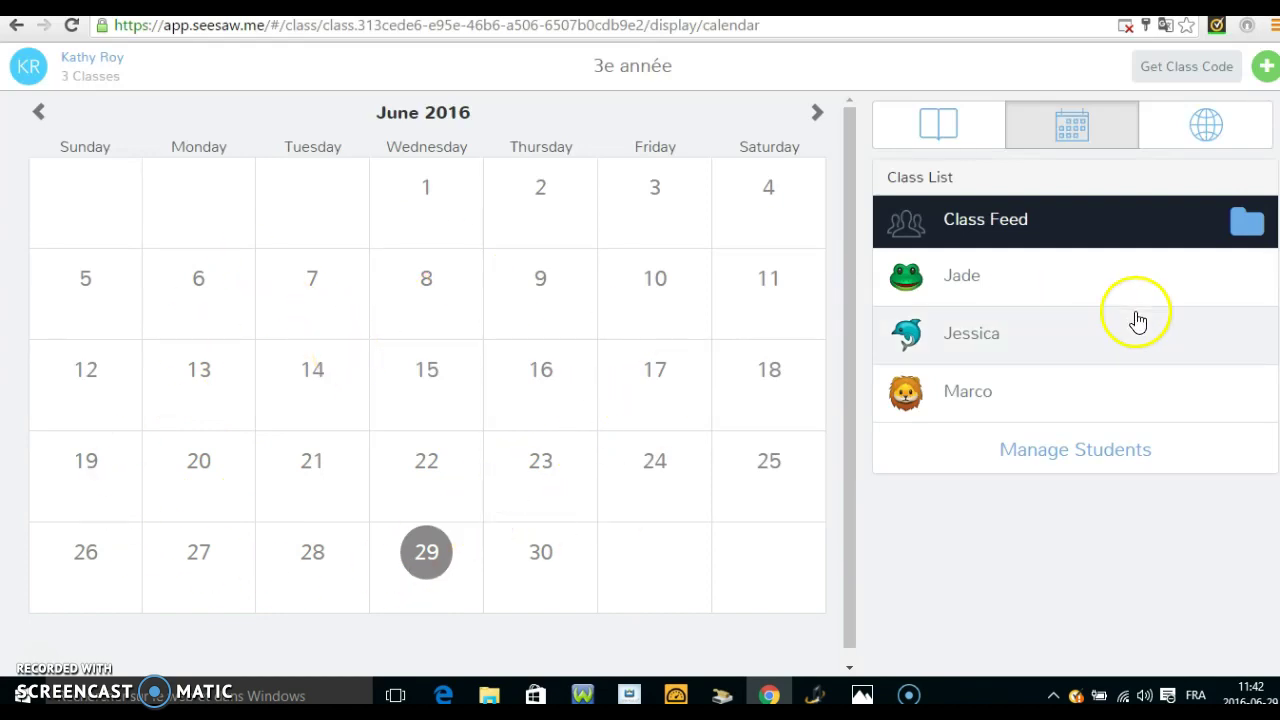
left_click(1236, 128)
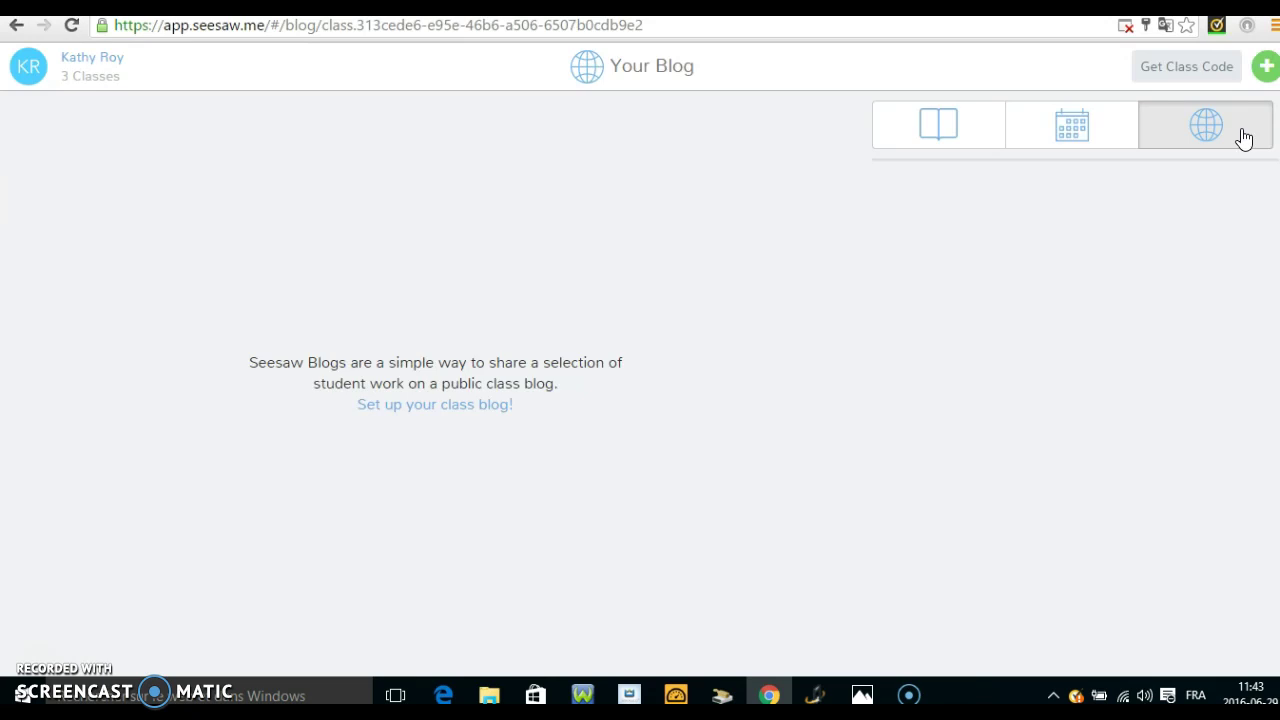
left_click(941, 125)
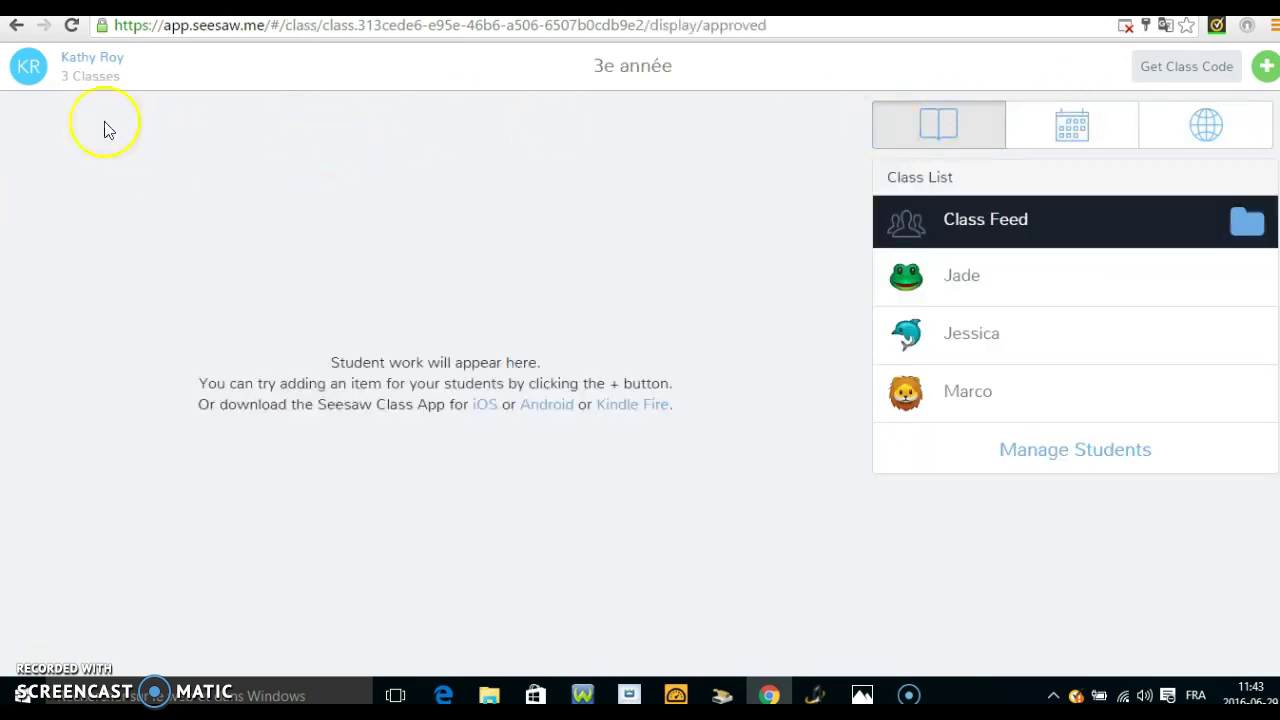
- Return to the 3e année class containing the Pepit link and view the item options of the blue drawing with the audio recording
left_click(30, 70)
left_click(60, 95)
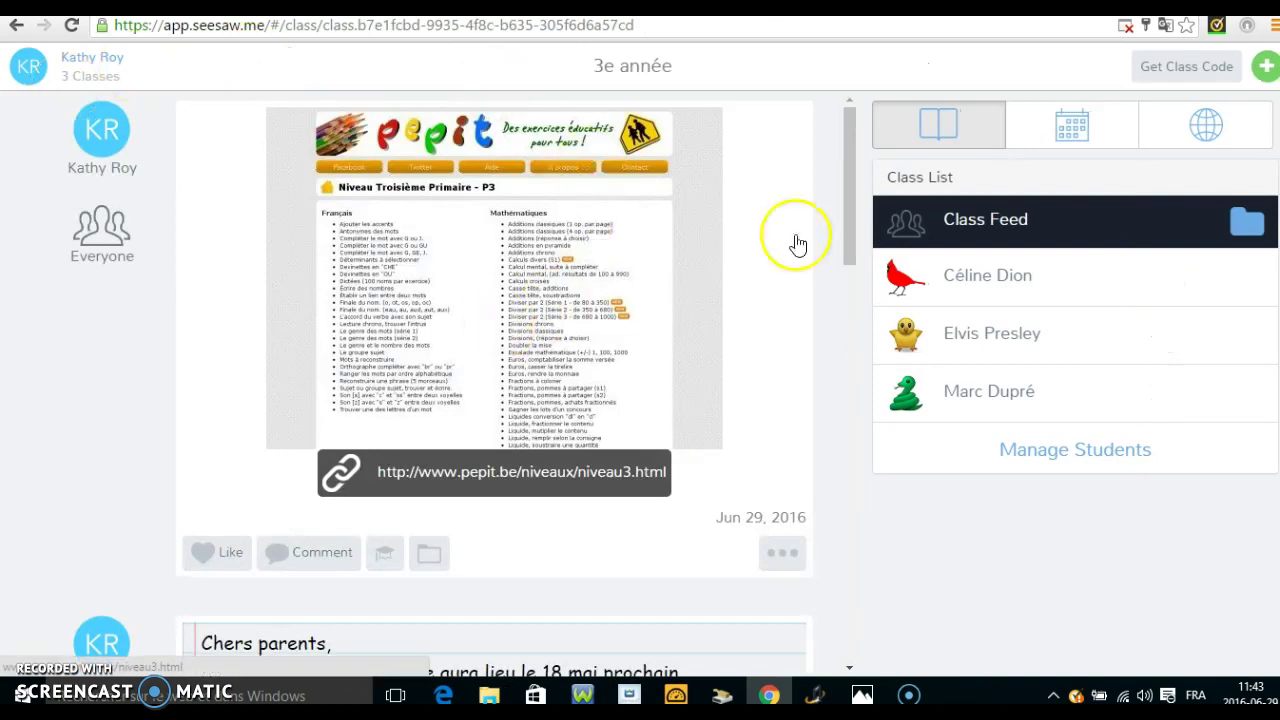
left_click_drag(847, 149, 850, 464)
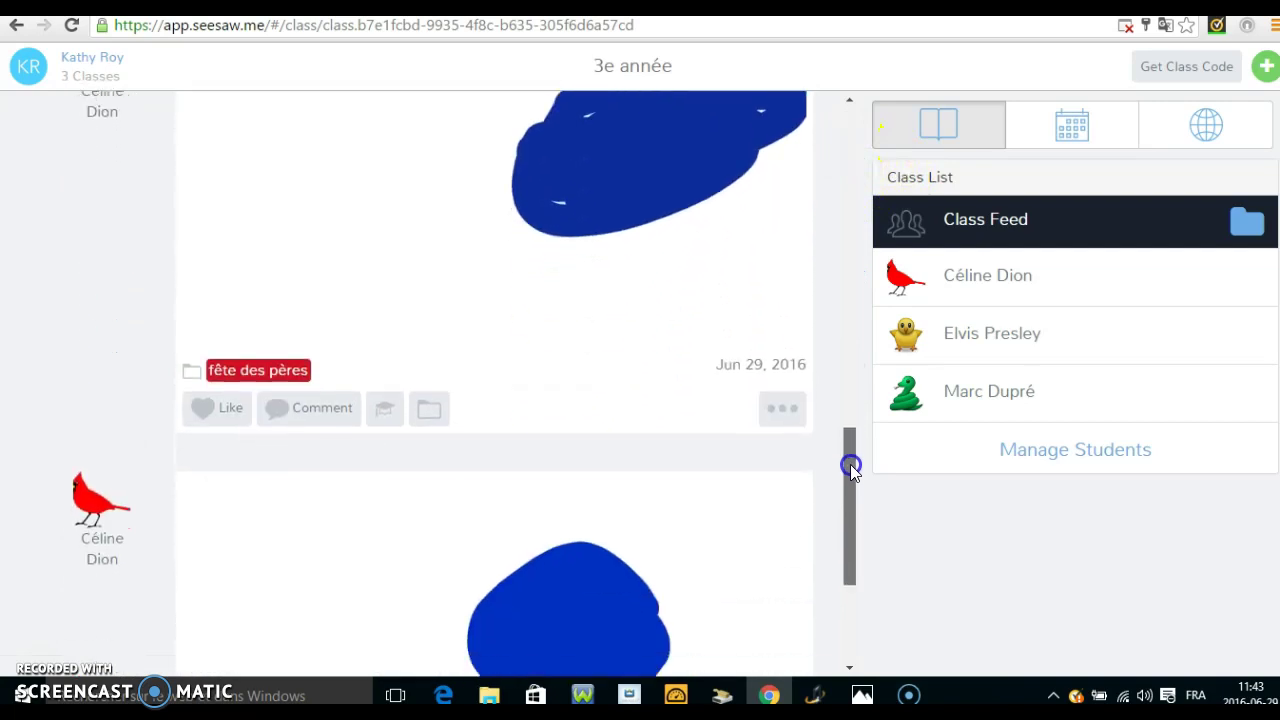
left_click_drag(848, 450, 848, 555)
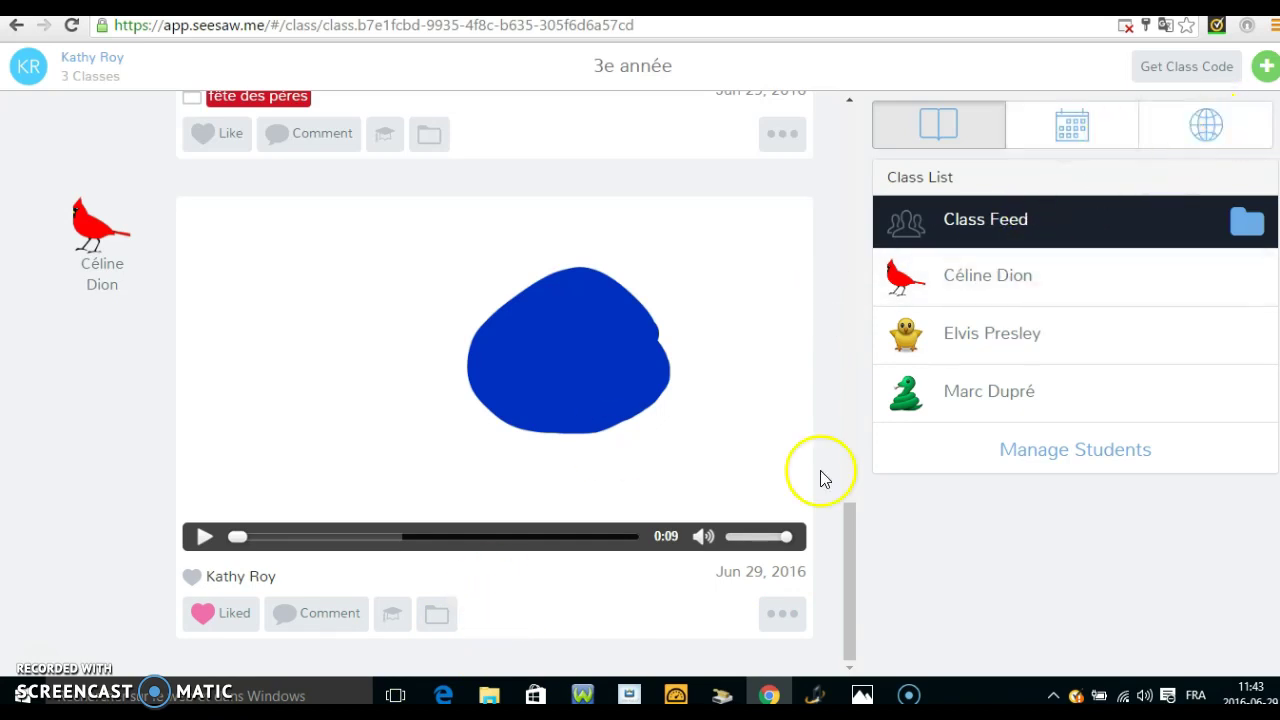
left_click(789, 611)
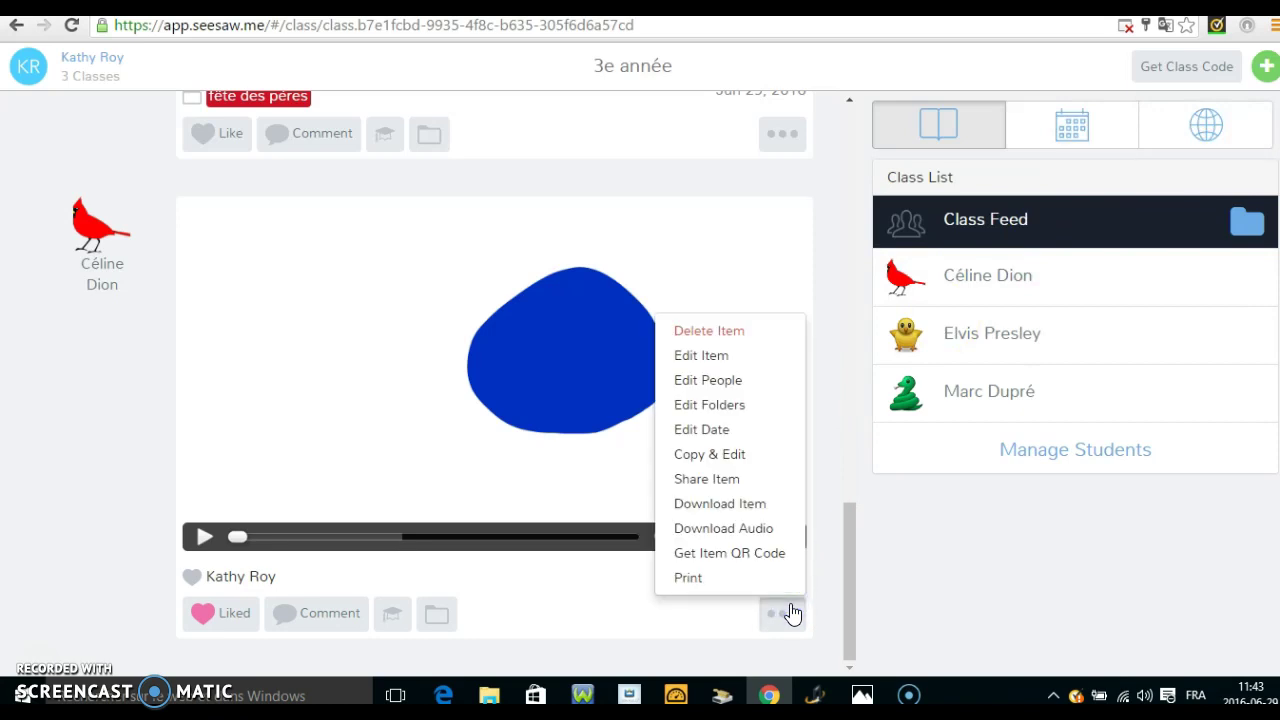
left_click(500, 612)
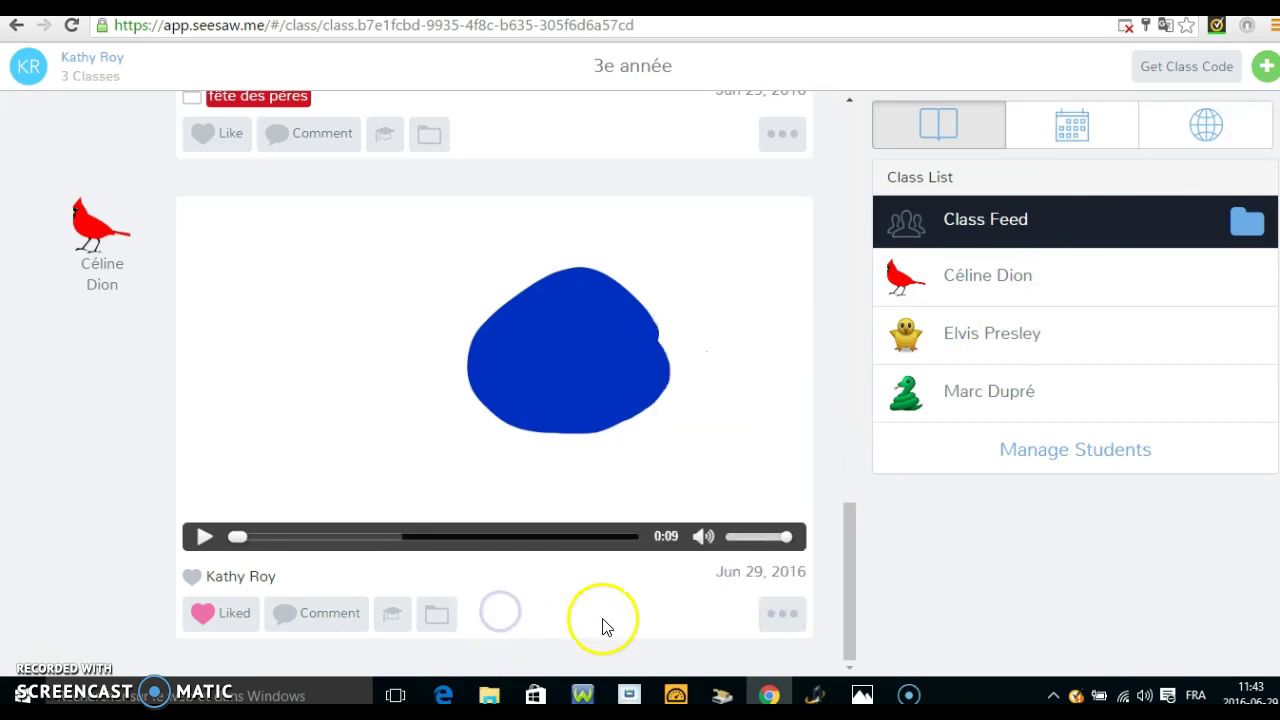
- Return to the start of the class feed and open the class navigation menu
left_click_drag(848, 582, 849, 141)
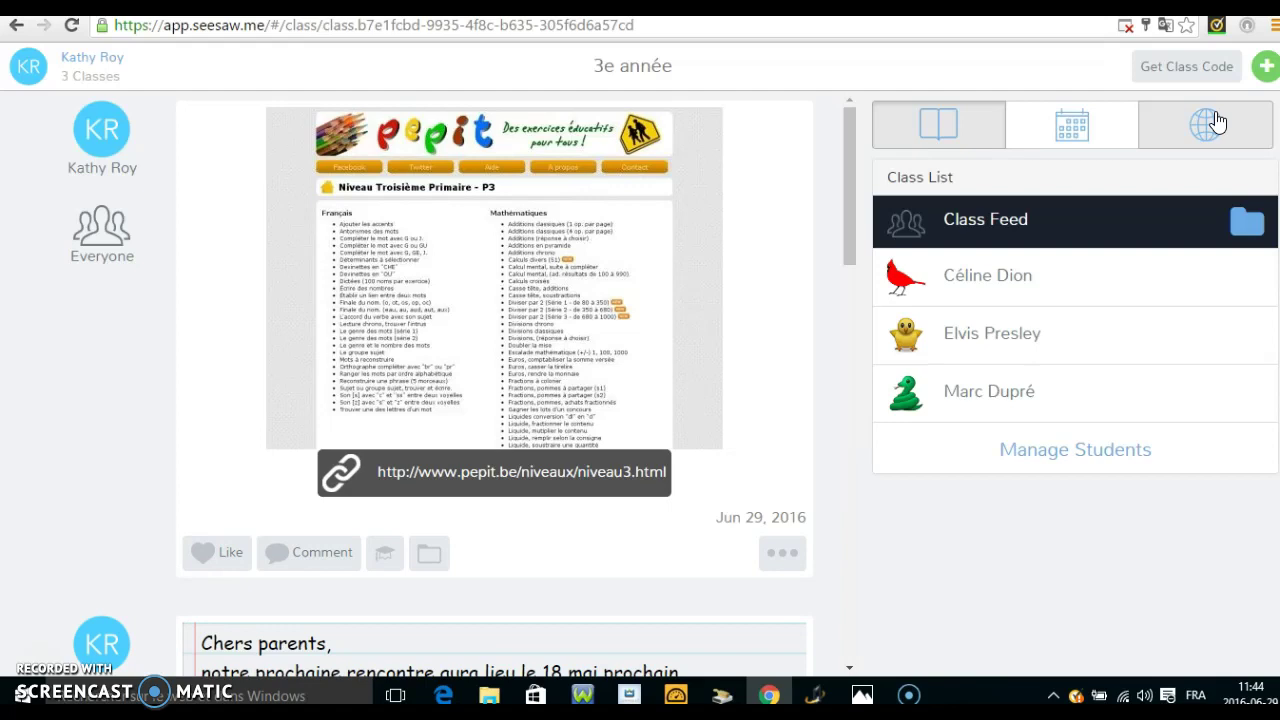
left_click(35, 63)
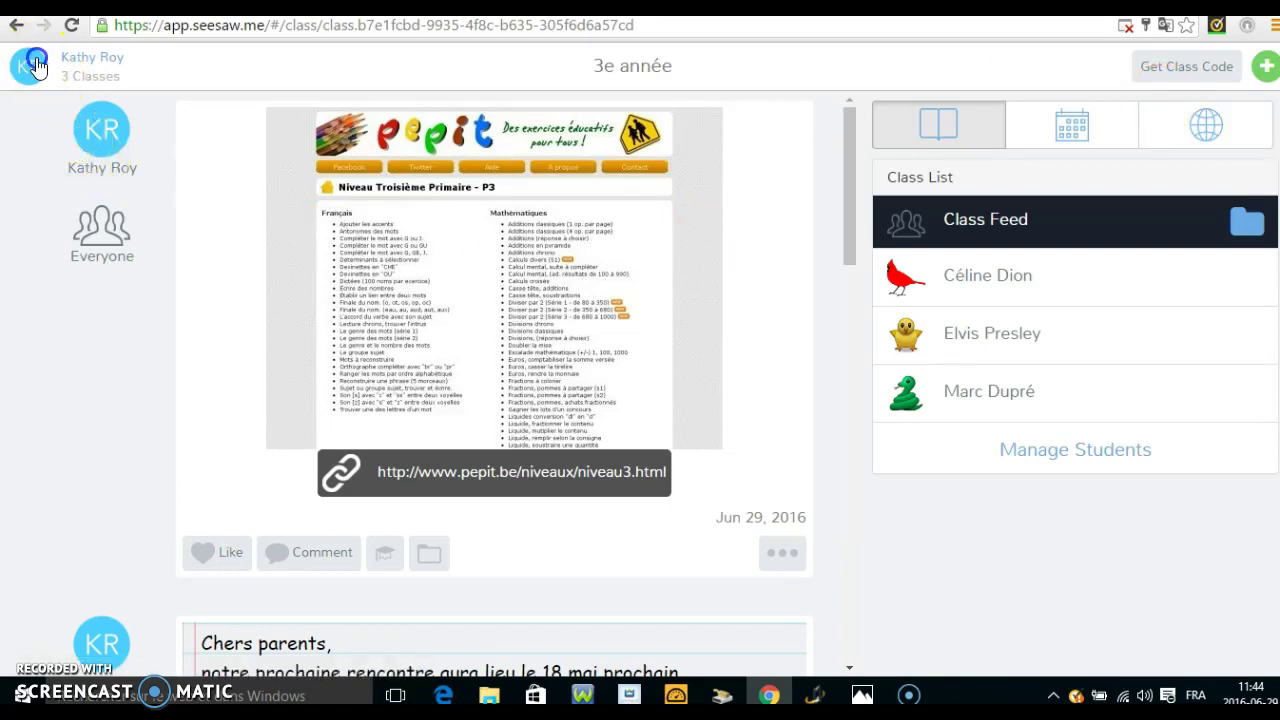
left_click(75, 63)
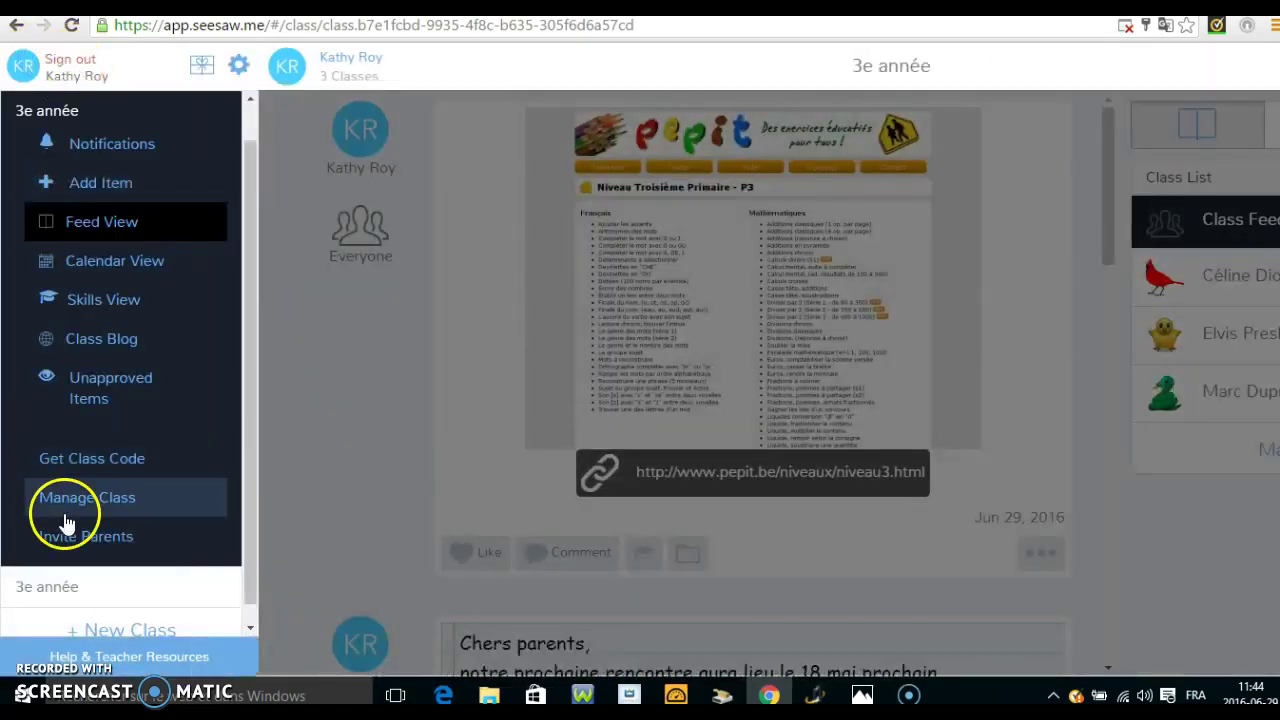